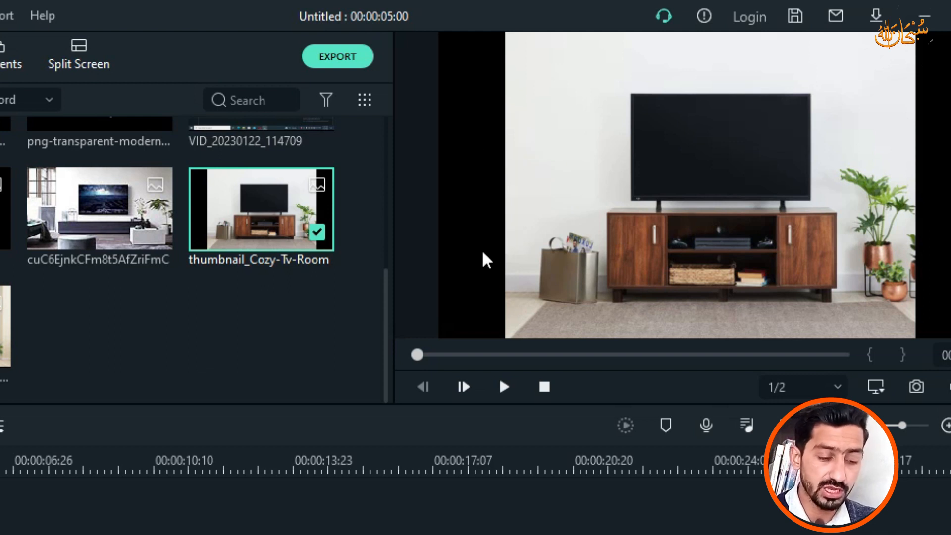
Step: Set the preview zoom level to 25%
click(654, 136)
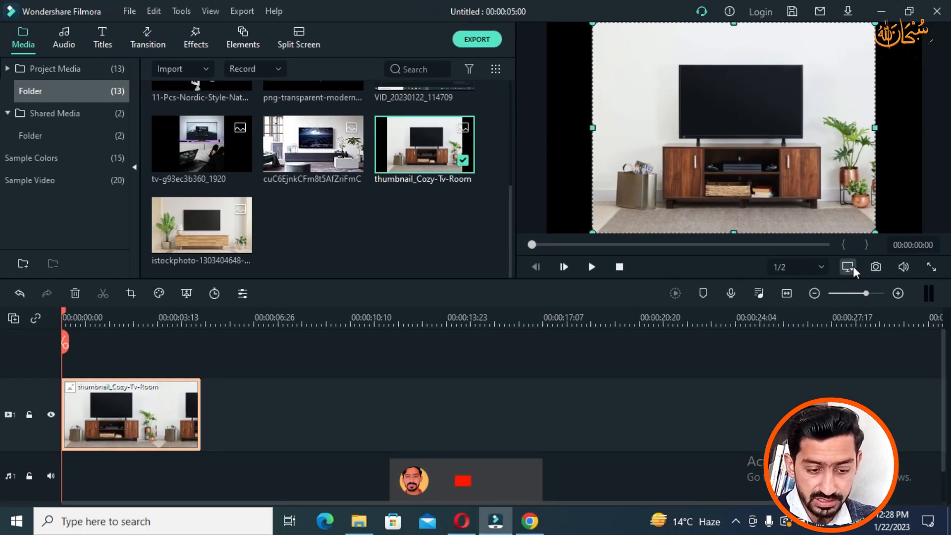
click(876, 387)
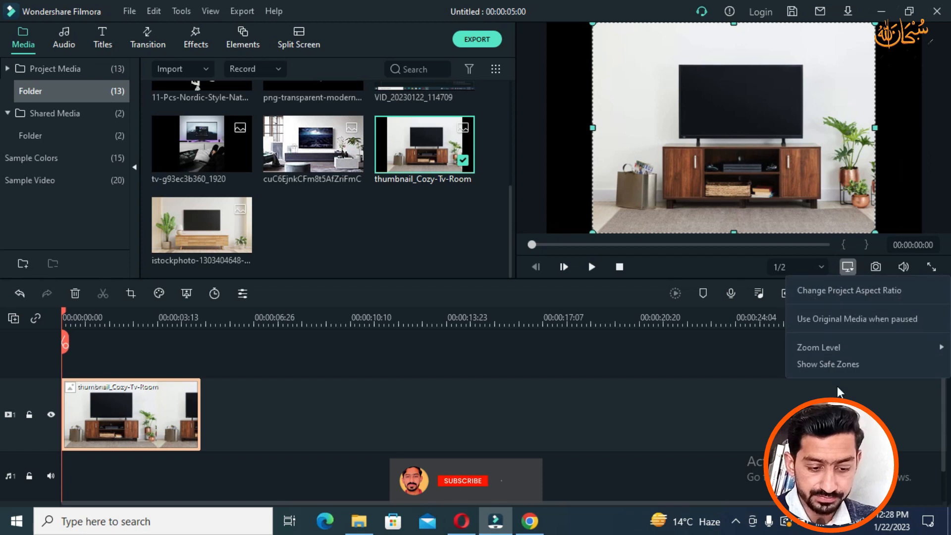
mouse_move(846, 348)
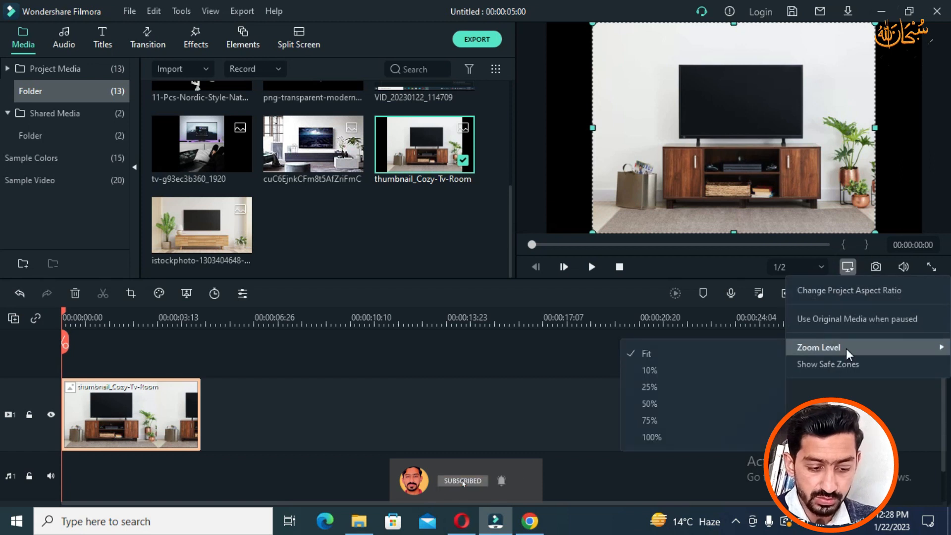
click(675, 386)
click(873, 171)
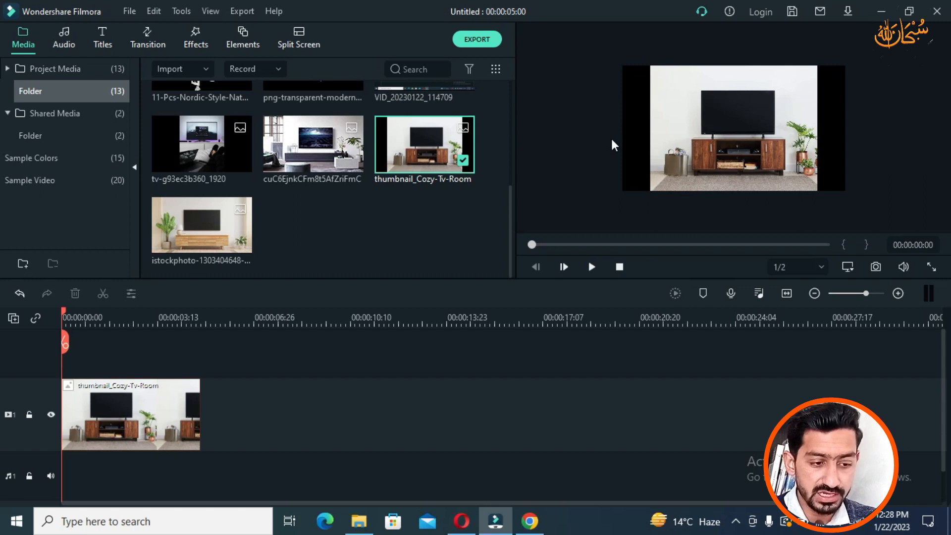
Step: Stretch the TV-room photo's left and right edges outward to cover the black side bars
click(736, 135)
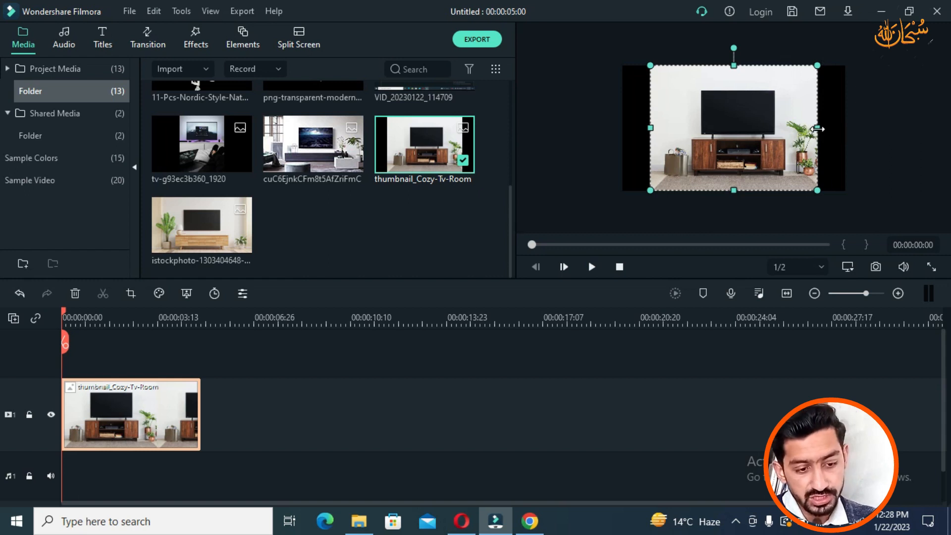
drag(818, 129, 846, 132)
drag(652, 126, 627, 125)
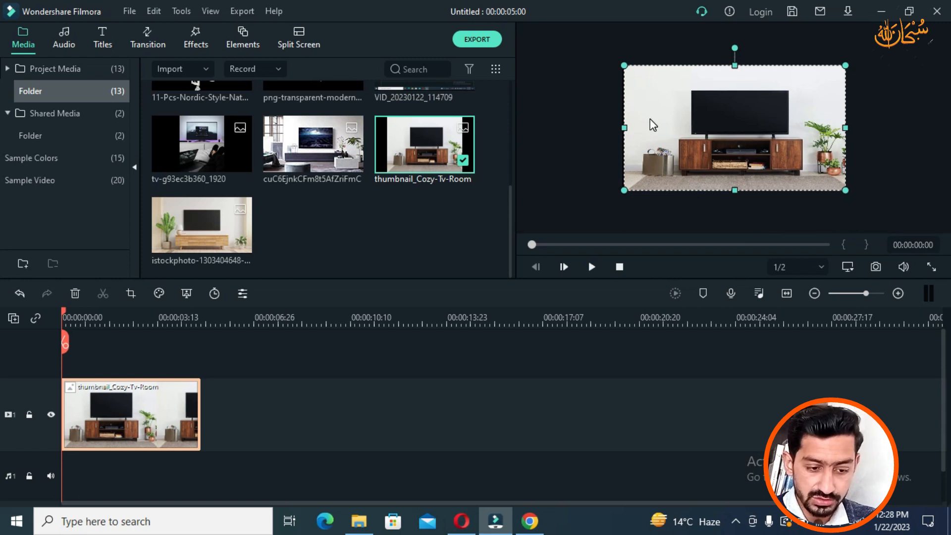
click(847, 268)
Step: Return the preview zoom to Fit and widen the photo slightly on its left side
mouse_move(818, 348)
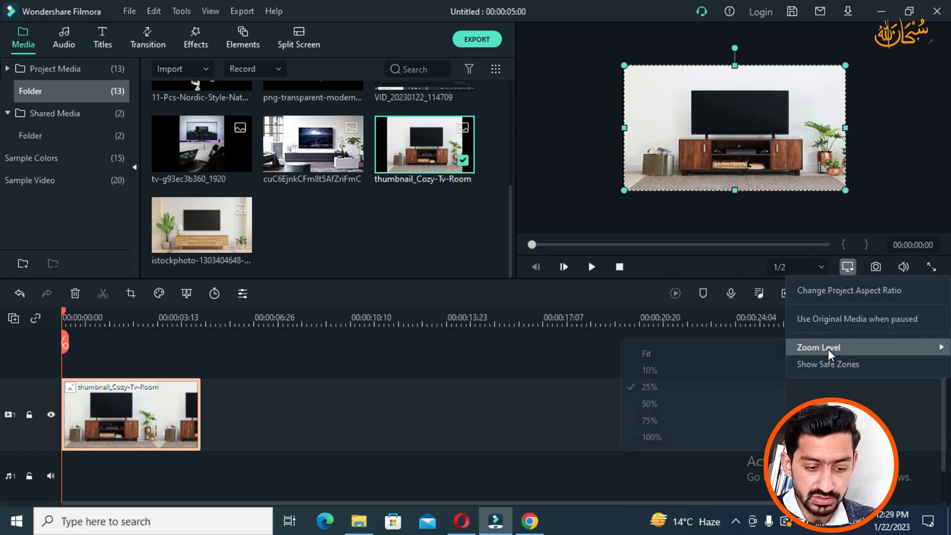
click(731, 354)
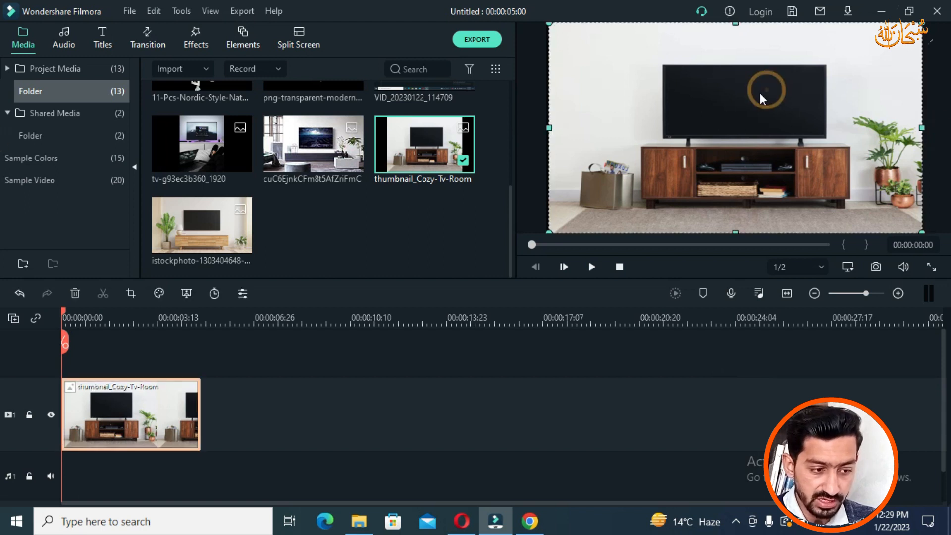
drag(548, 128, 547, 127)
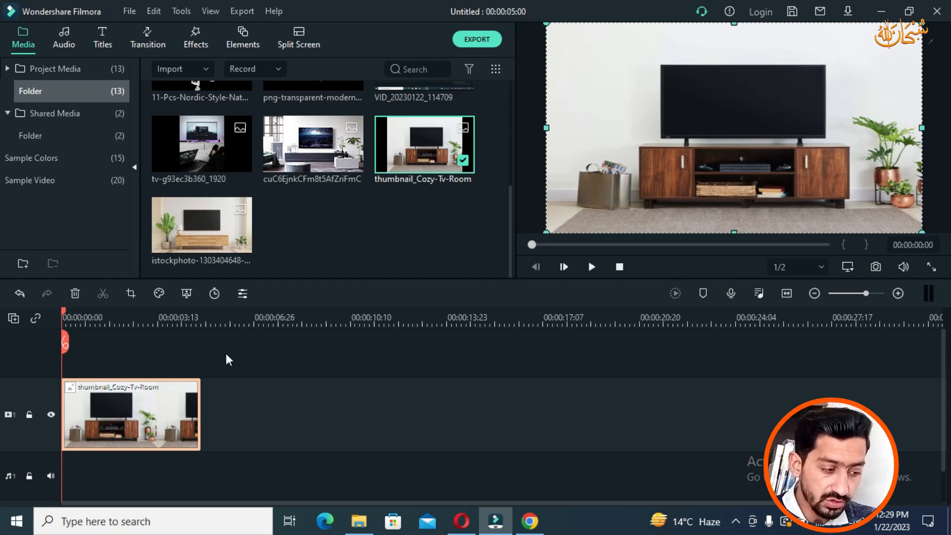
Step: Delete the TV-room clip from the timeline
drag(274, 370, 55, 450)
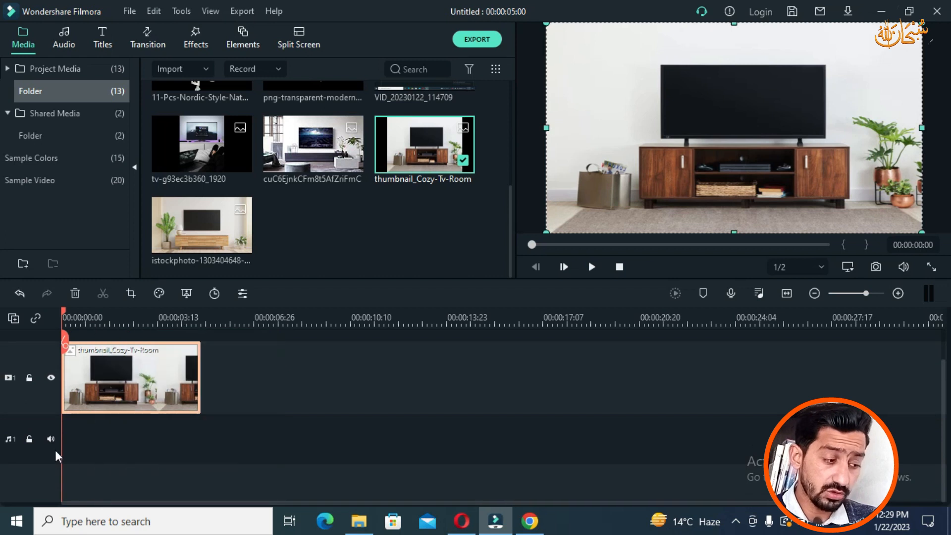
click(322, 401)
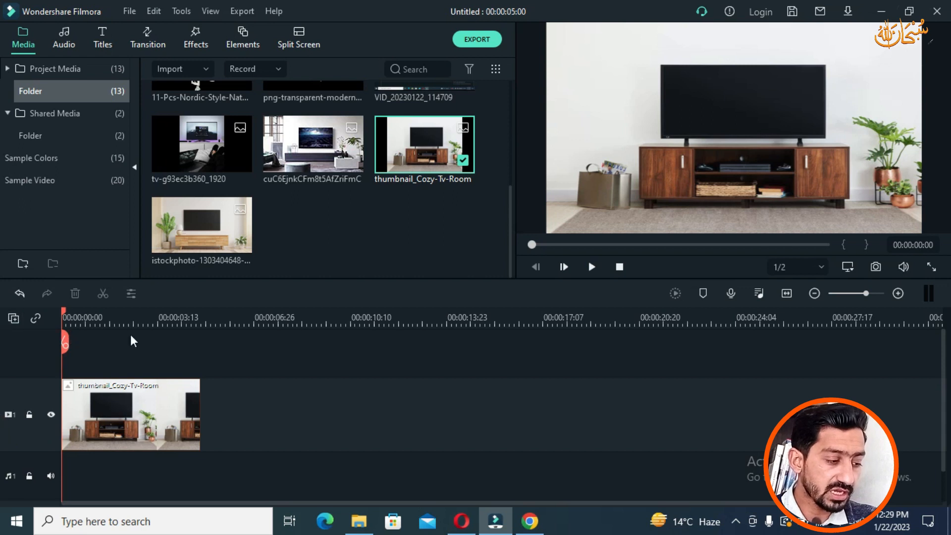
click(98, 382)
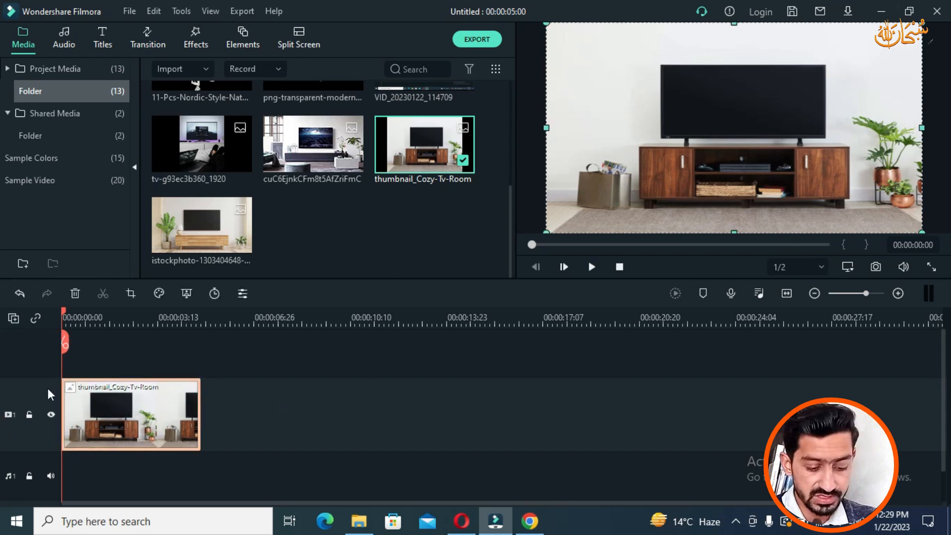
key(Delete)
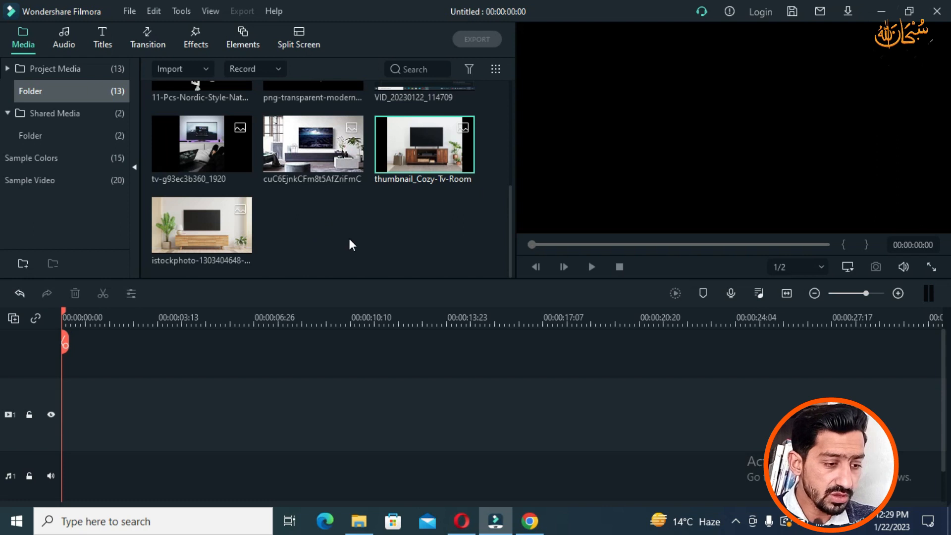
Step: Add the cuC6EjnkCFm8t5AfZriFmC photo to the video track and extend it to 00:00:09:15
drag(317, 153, 119, 397)
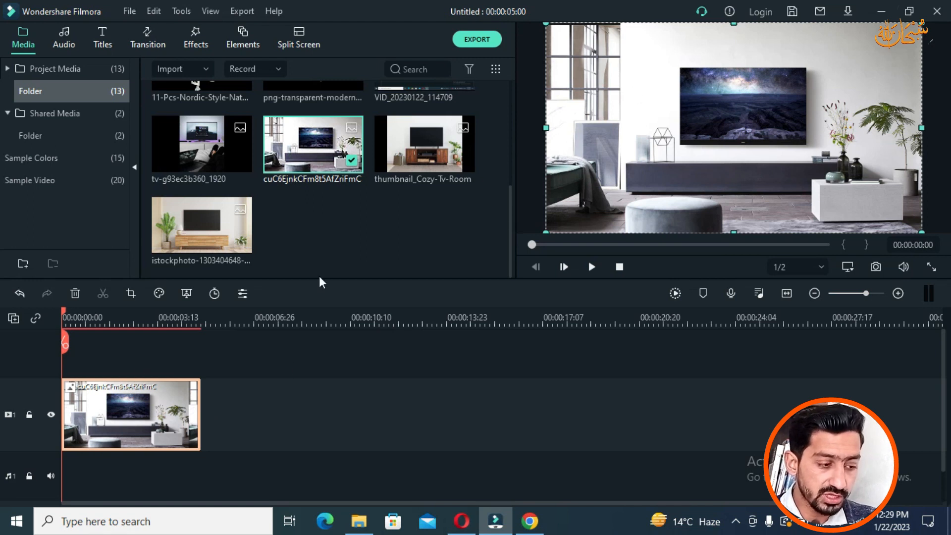
click(278, 402)
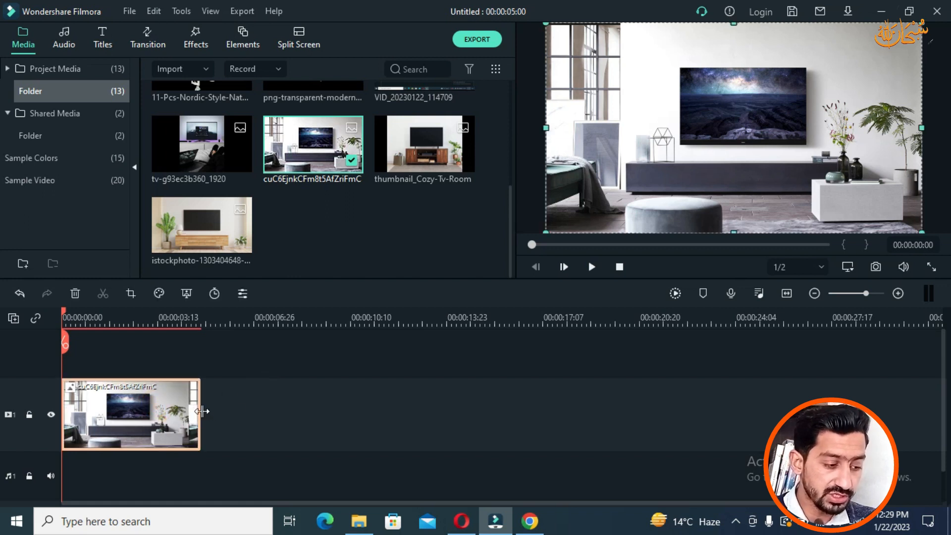
drag(200, 412, 347, 420)
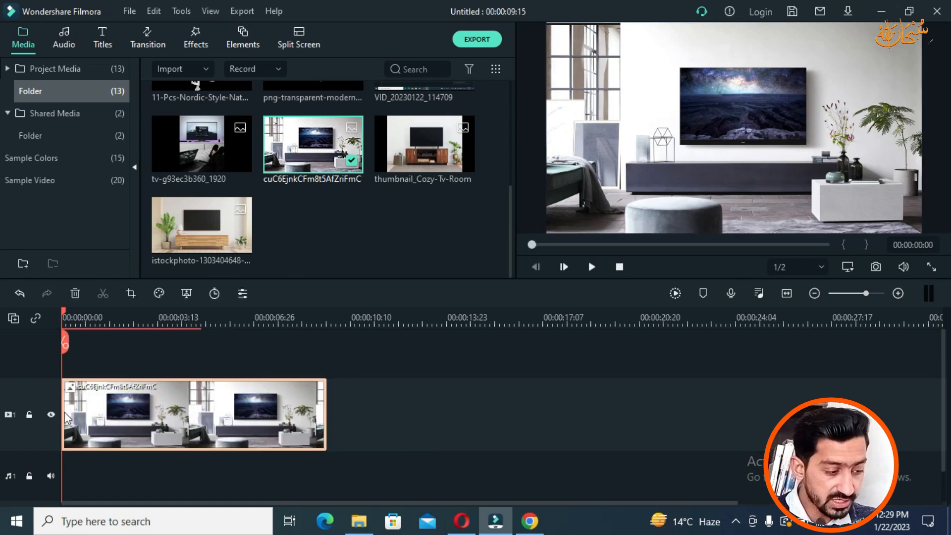
click(347, 421)
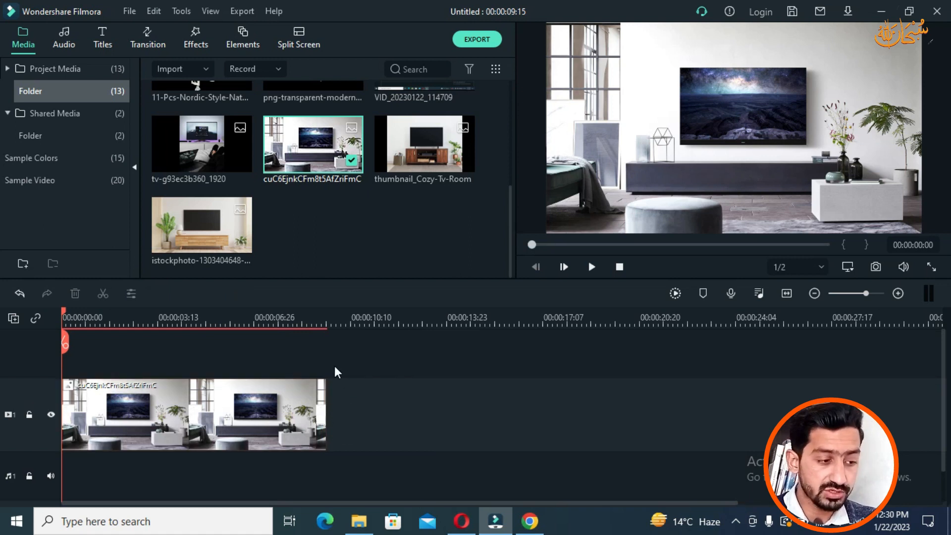
scroll(317, 218, up, 5)
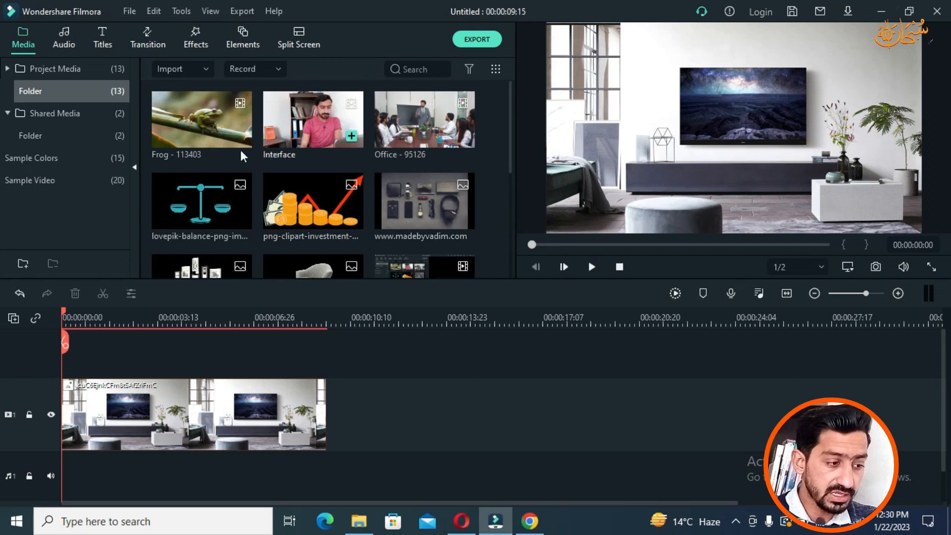
Step: Place Office - 95126 on track 2 above the photo, keeping 1280 x 720 29fps, and select it
drag(420, 137, 68, 360)
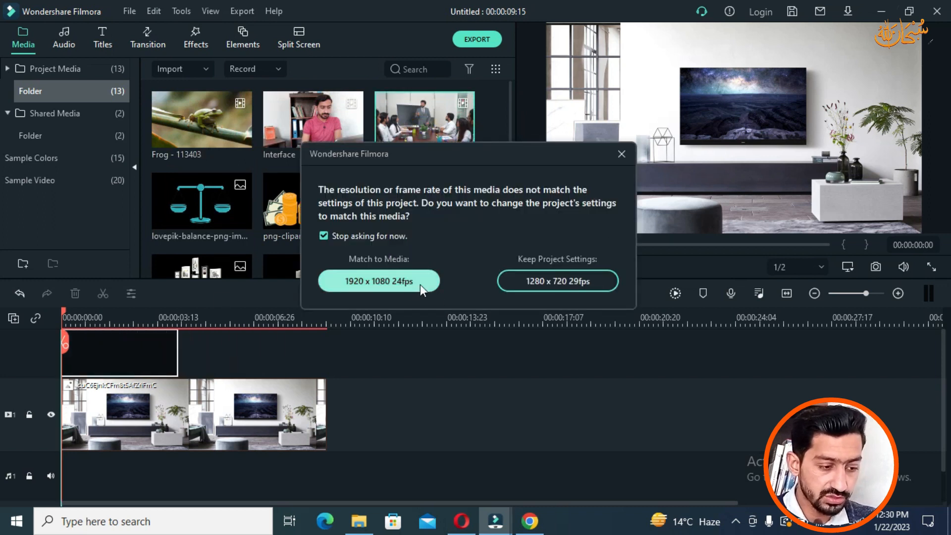
click(573, 282)
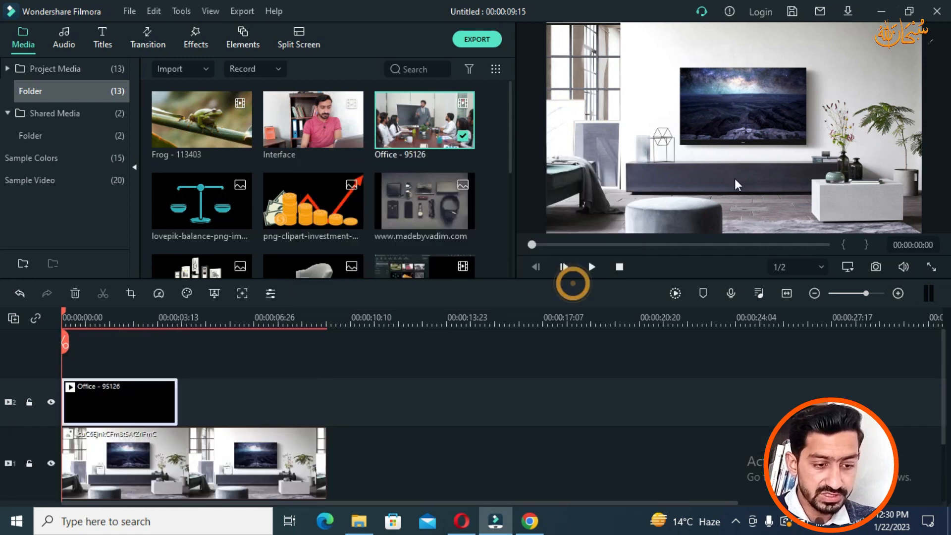
click(747, 132)
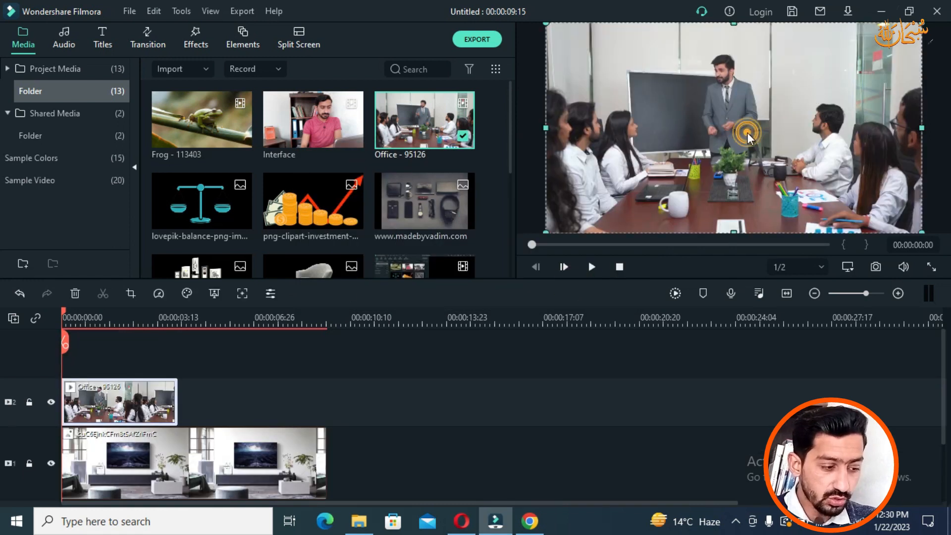
click(83, 320)
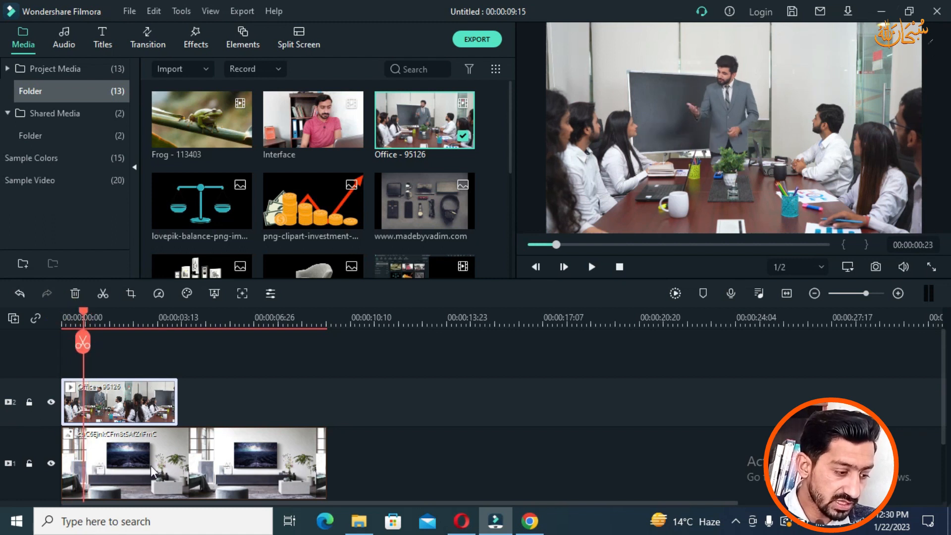
click(129, 466)
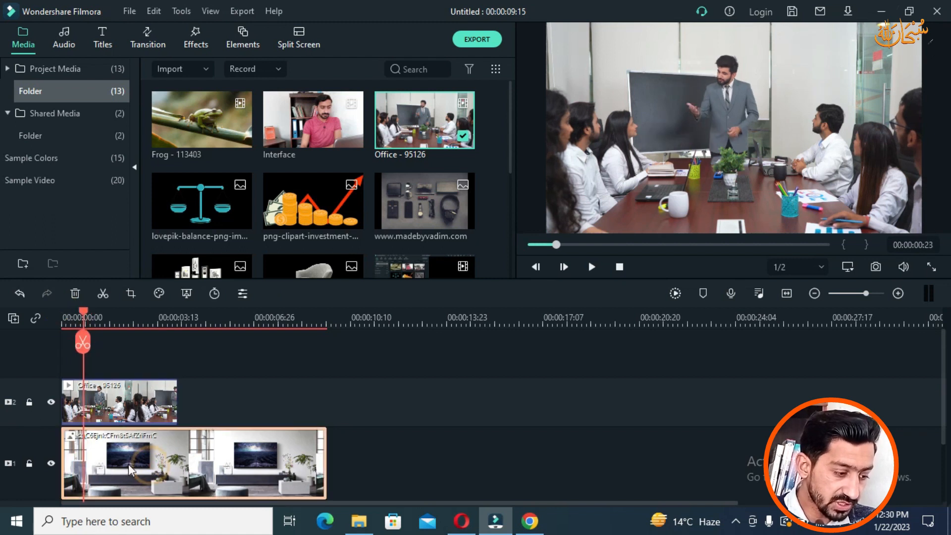
click(132, 418)
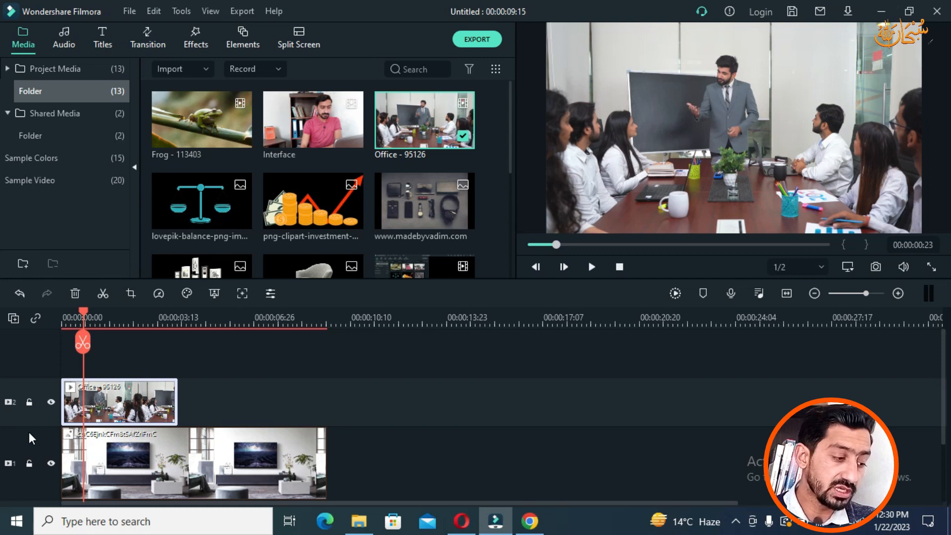
drag(84, 314, 175, 411)
scroll(214, 413, down, 1)
click(215, 413)
drag(182, 313, 207, 322)
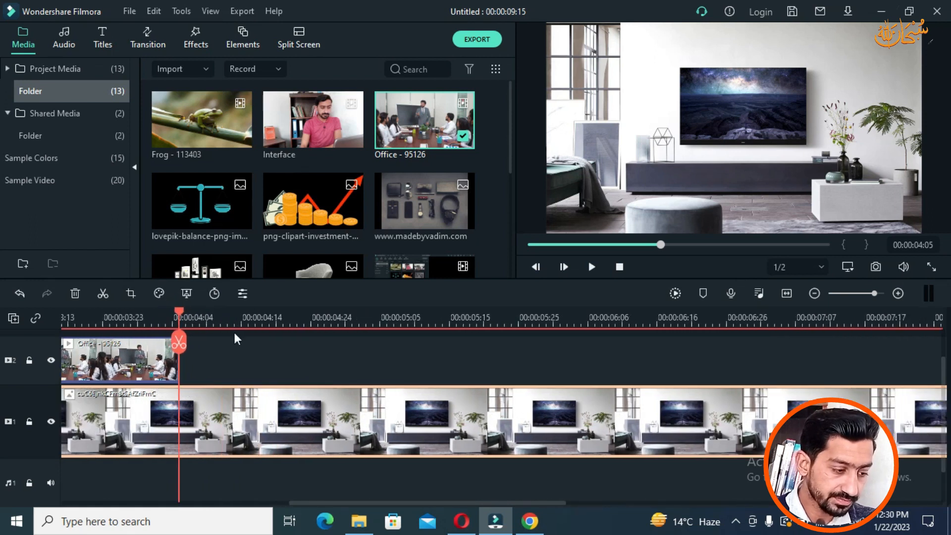
click(353, 319)
drag(395, 504, 133, 513)
drag(734, 314, 208, 312)
key(space)
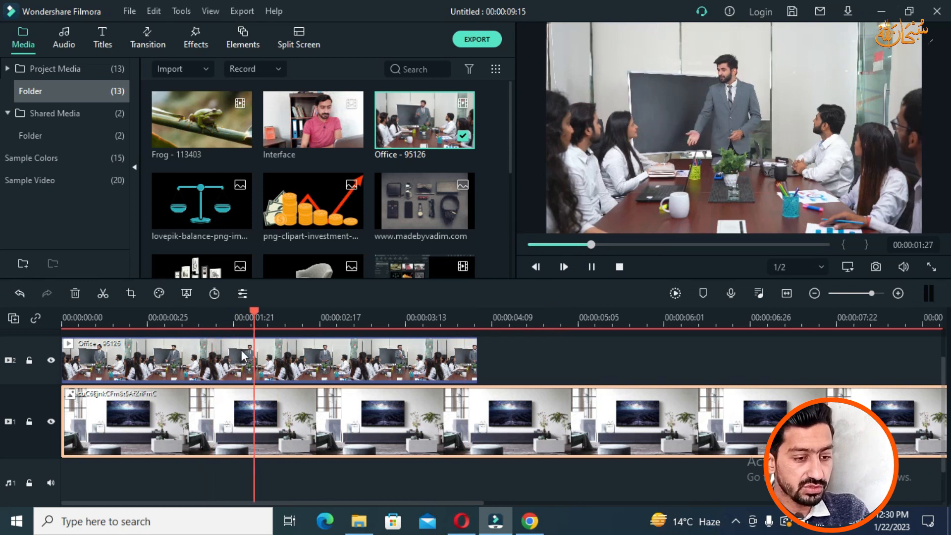
key(space)
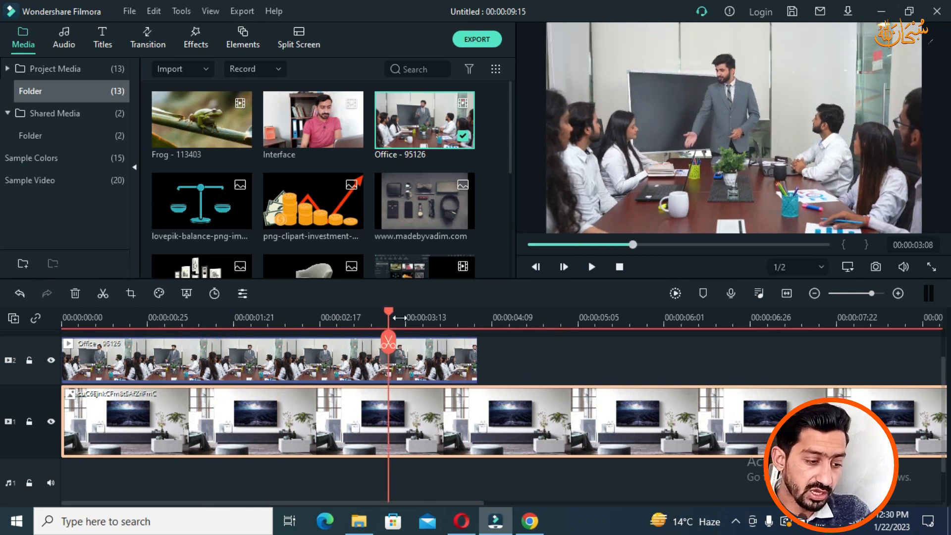
drag(392, 316, 512, 347)
click(559, 365)
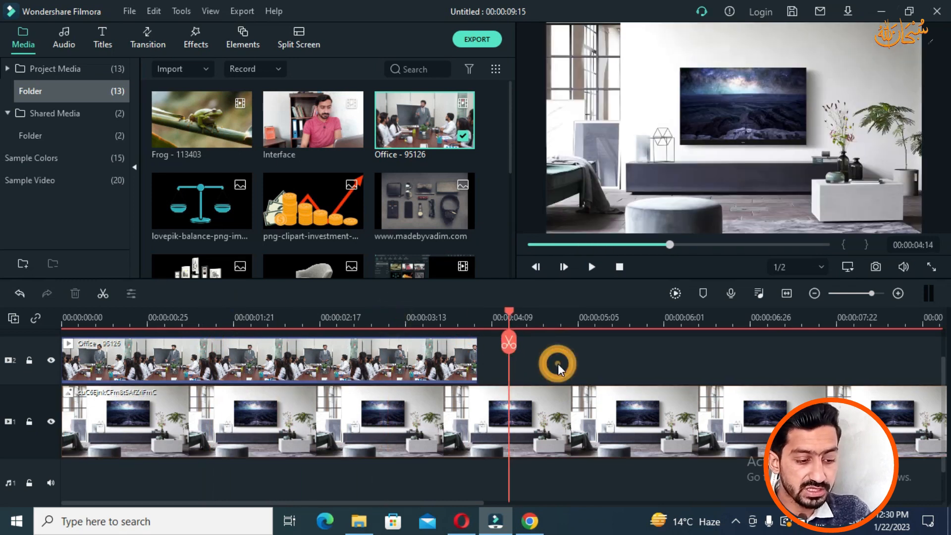
key(space)
key(space)
drag(574, 320, 557, 404)
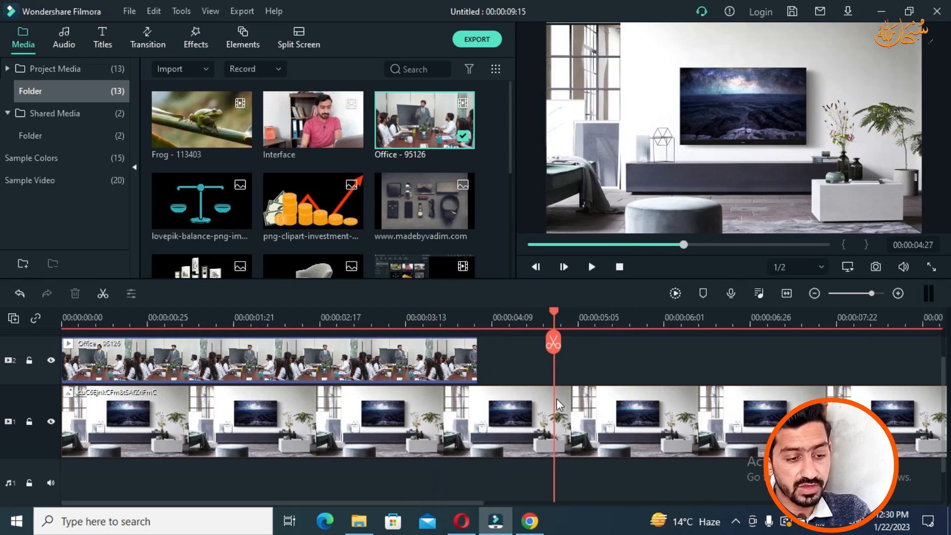
click(404, 356)
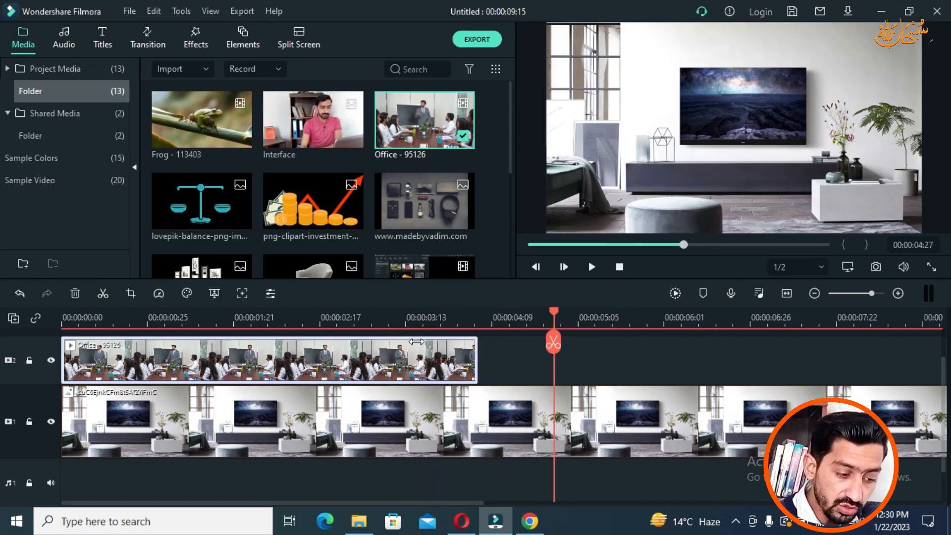
drag(558, 317, 524, 337)
click(585, 413)
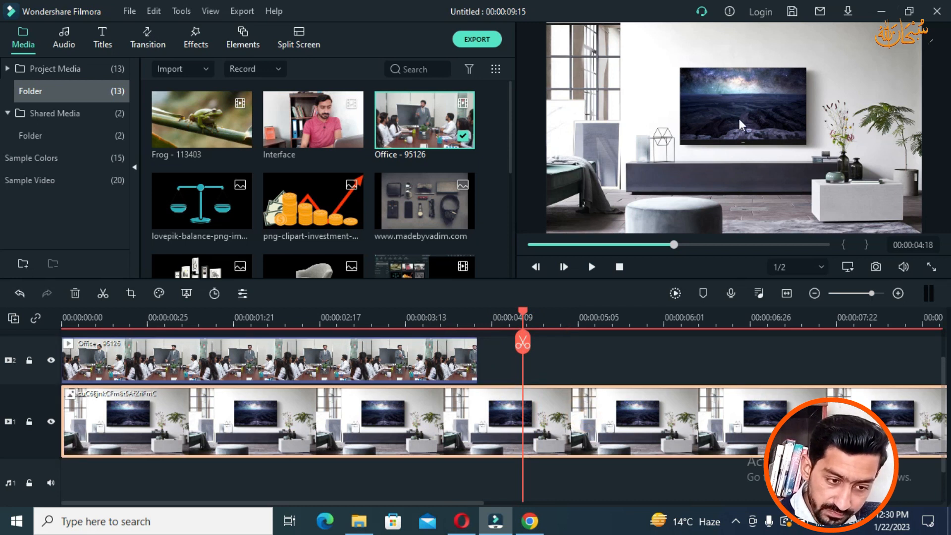
drag(526, 313, 421, 316)
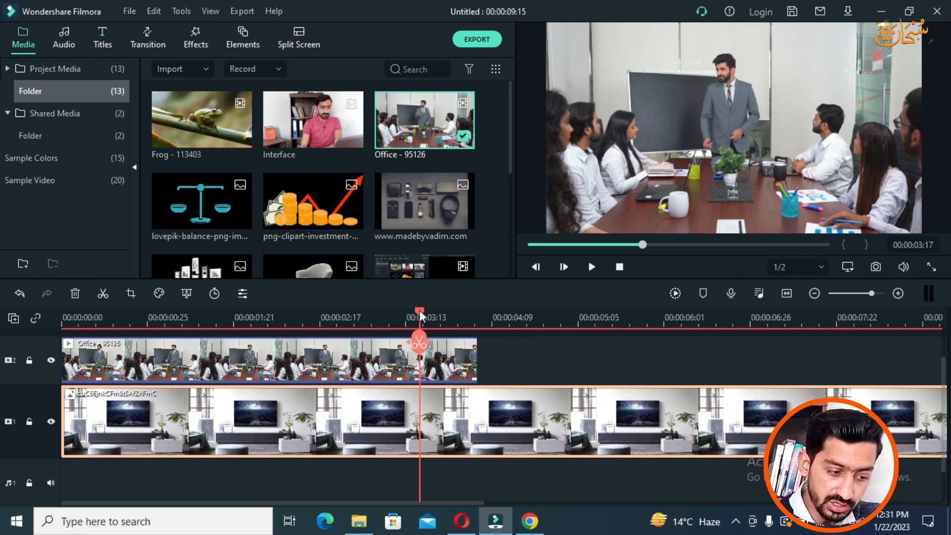
click(513, 318)
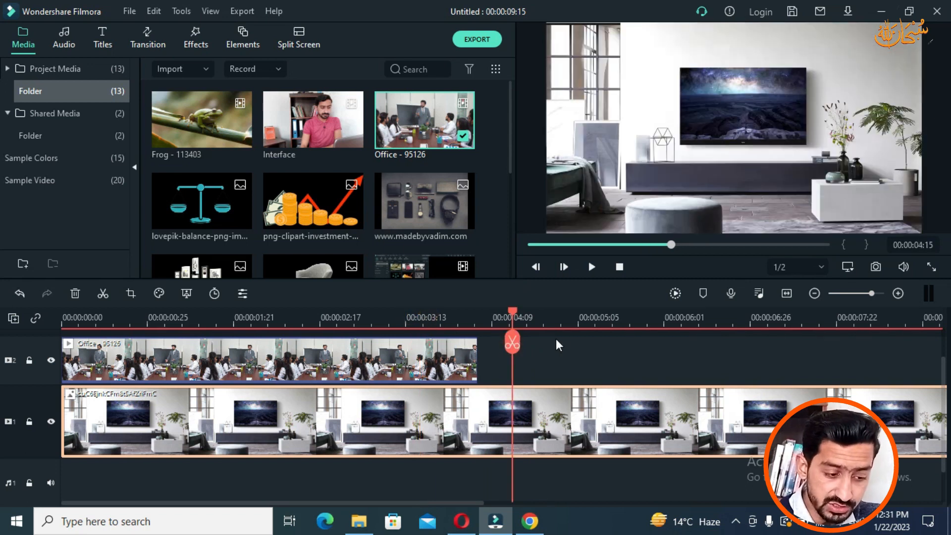
drag(518, 311, 544, 347)
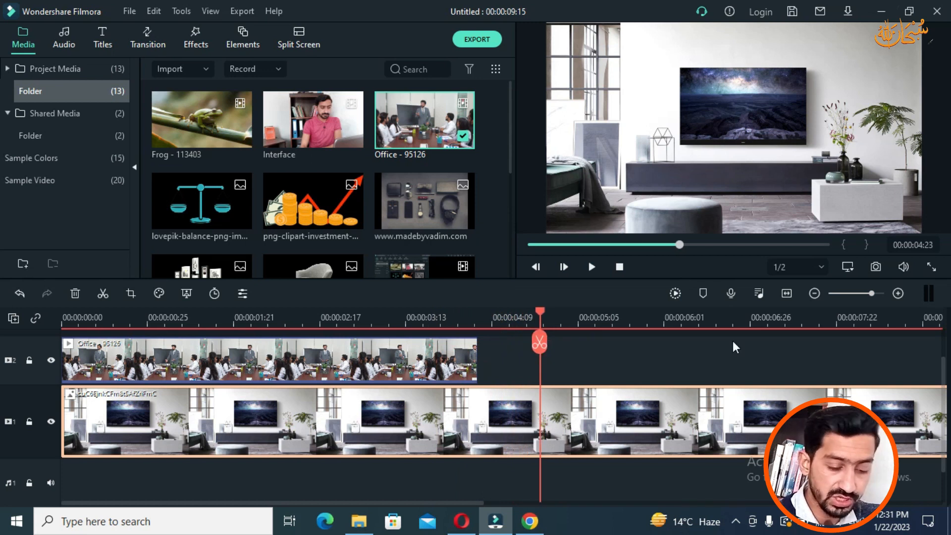
drag(803, 319, 615, 334)
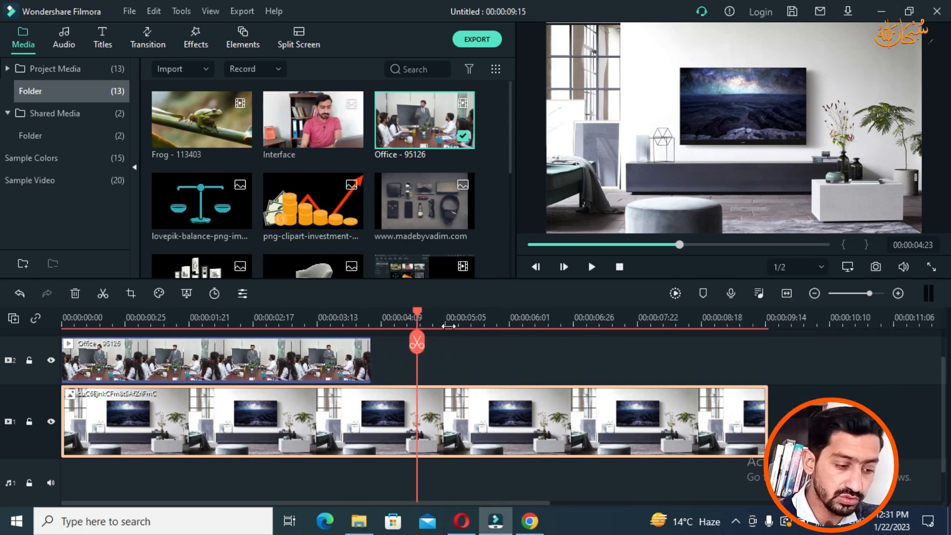
scroll(448, 327, up, 1)
drag(418, 313, 303, 321)
click(330, 389)
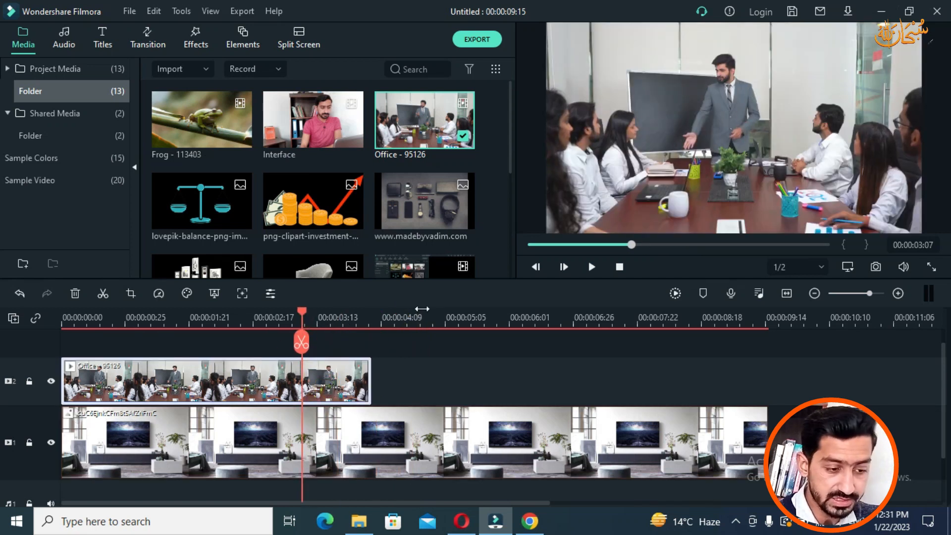
Step: Try opening the Office clip's properties by double-click and its right-click menu
double_click(332, 385)
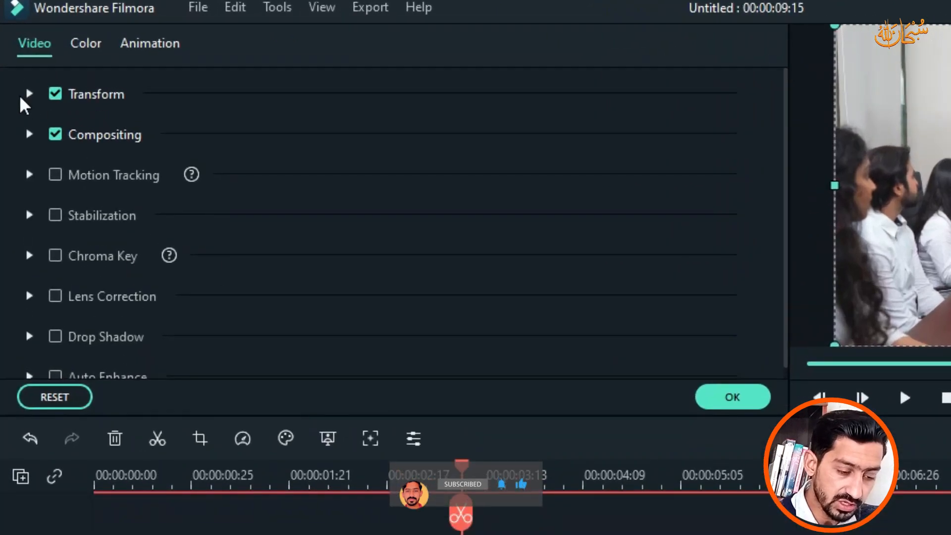
click(746, 401)
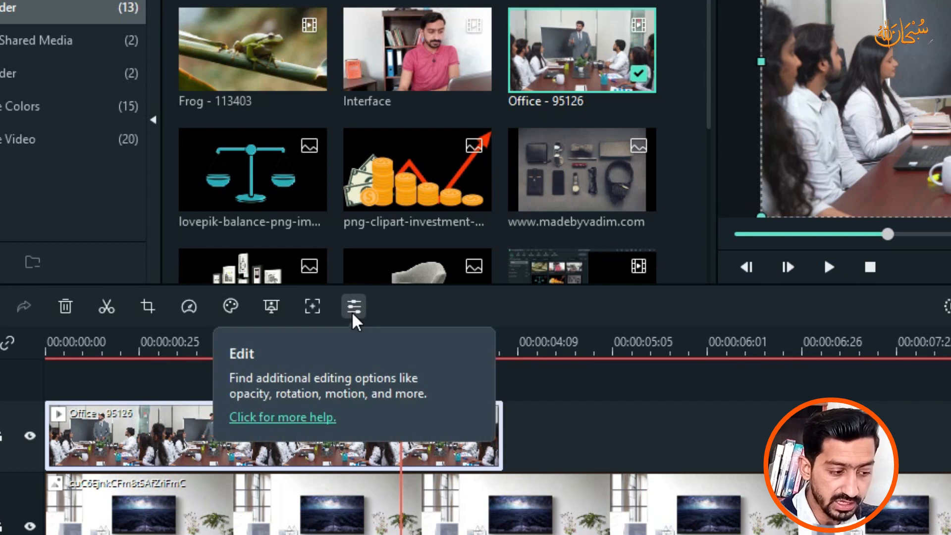
click(352, 311)
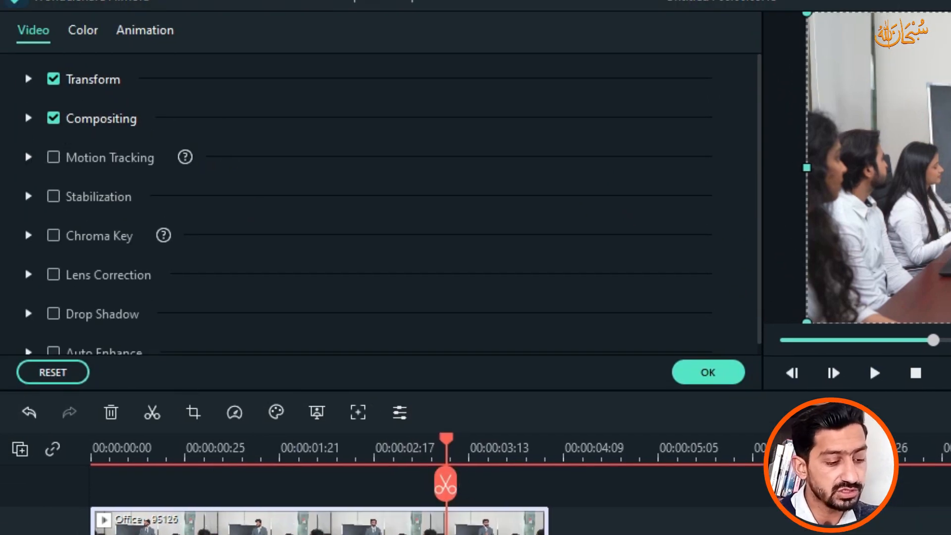
click(590, 532)
right_click(520, 526)
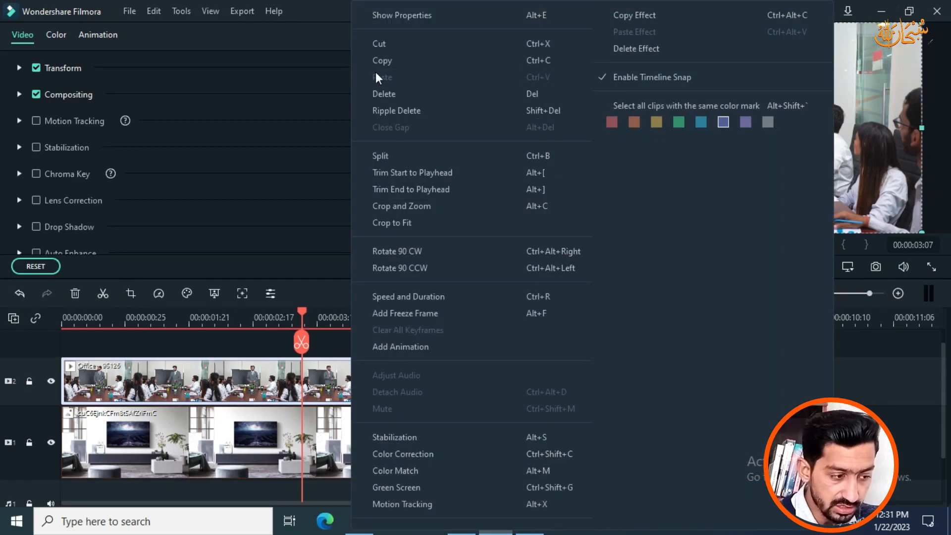
click(909, 383)
click(492, 269)
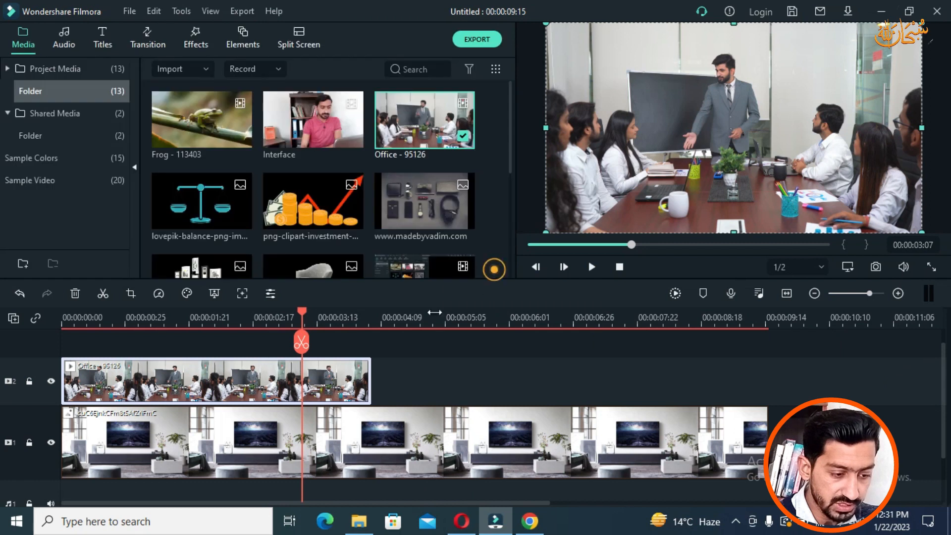
right_click(328, 379)
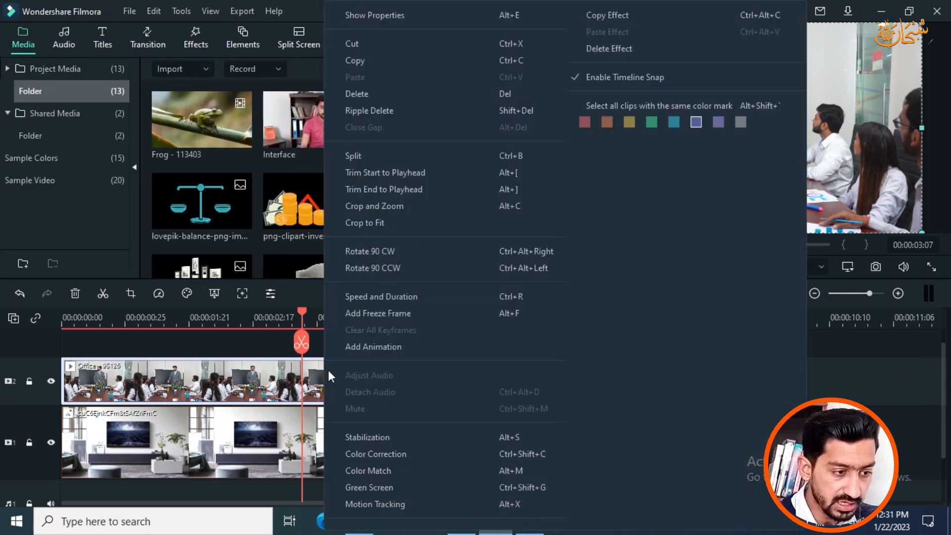
click(397, 17)
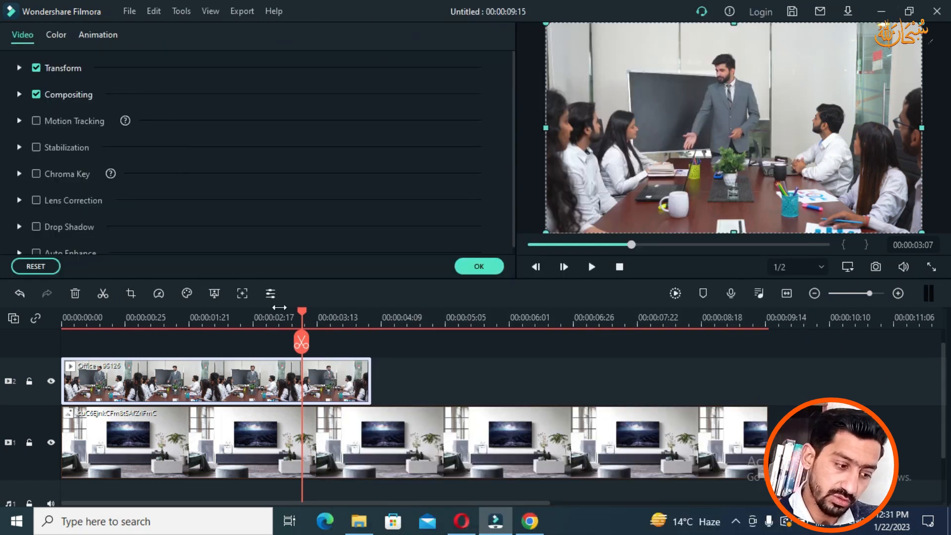
click(486, 263)
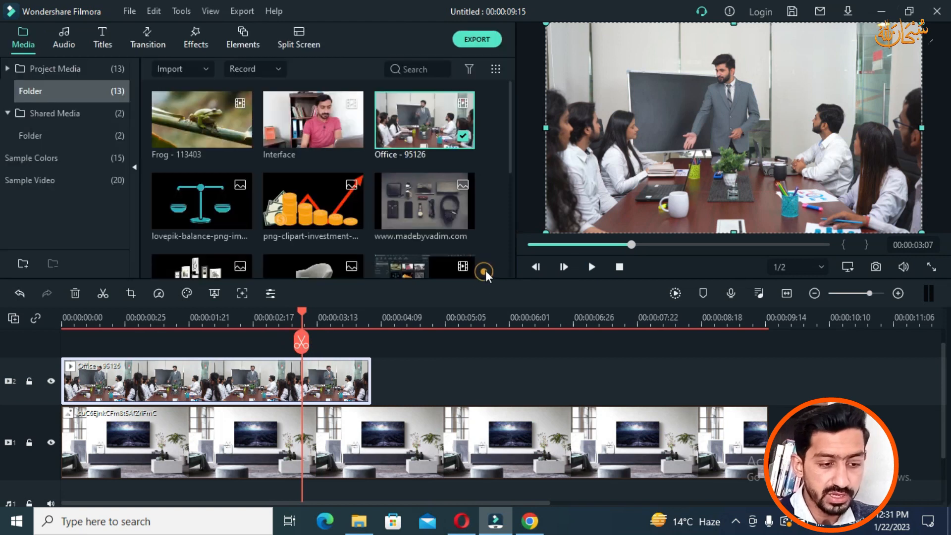
Step: Reopen the Office clip's video properties with the right-click Show Properties option
right_click(694, 138)
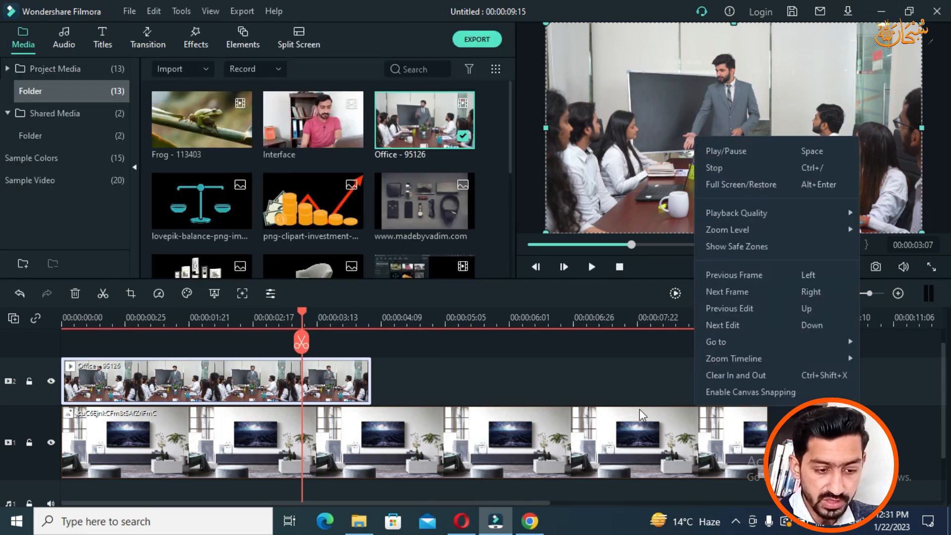
click(510, 362)
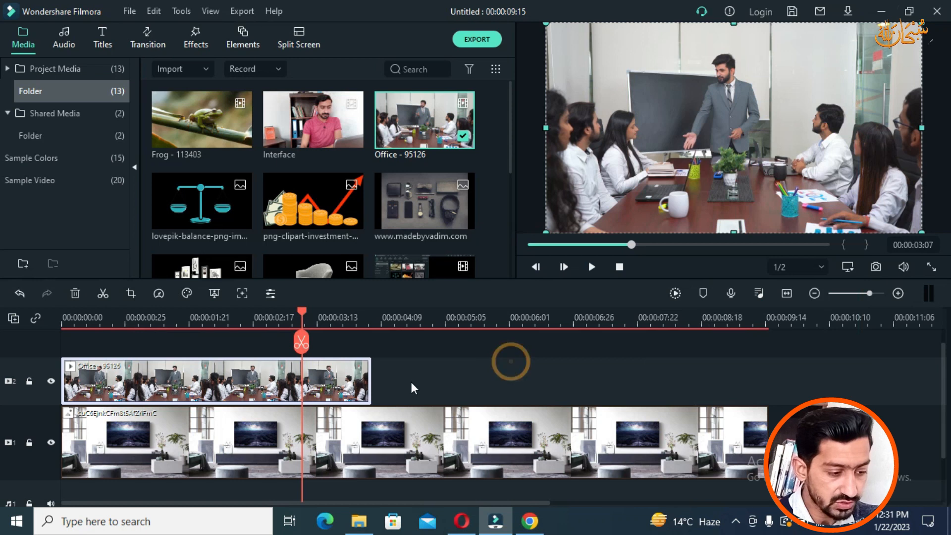
click(297, 322)
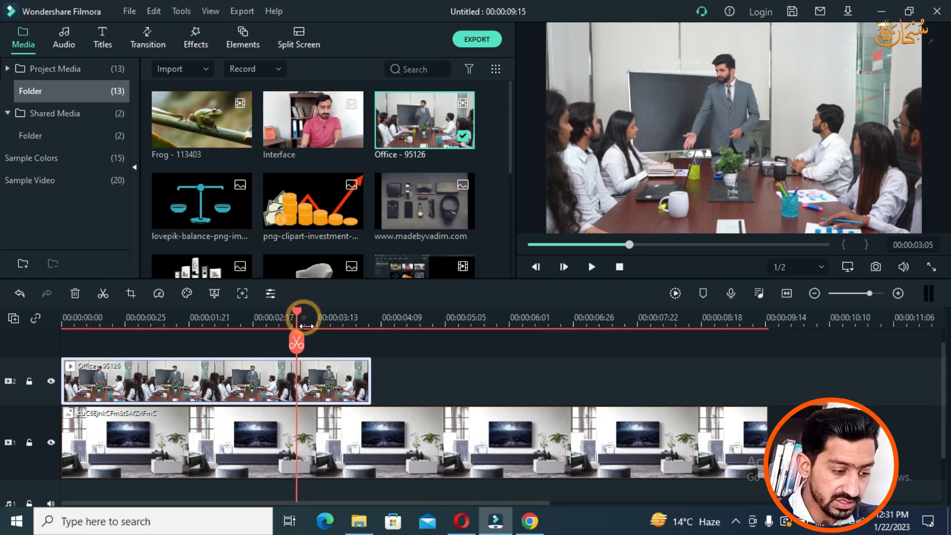
double_click(351, 381)
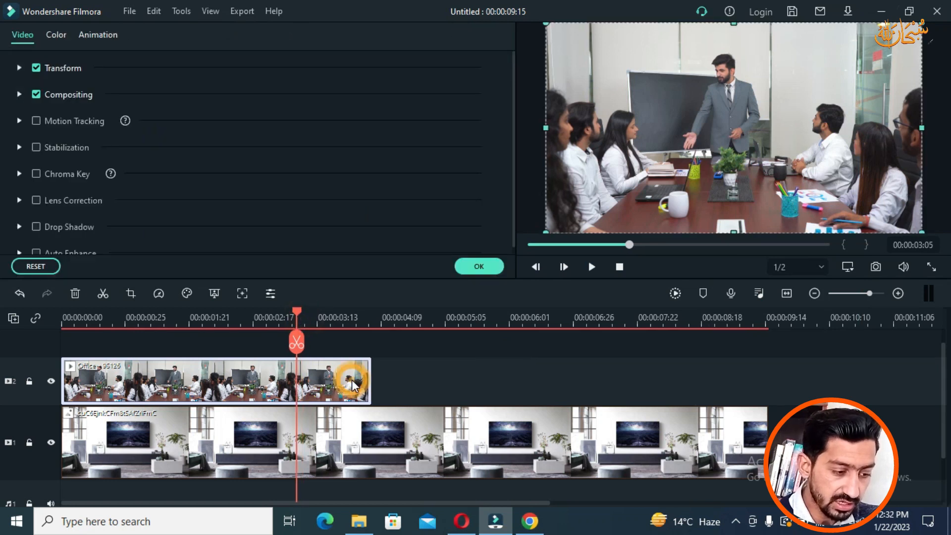
click(478, 269)
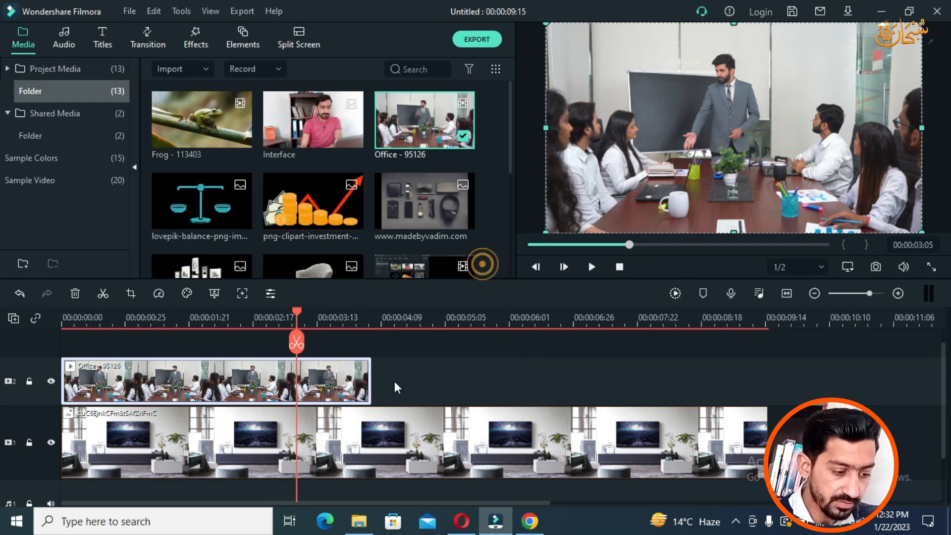
click(271, 294)
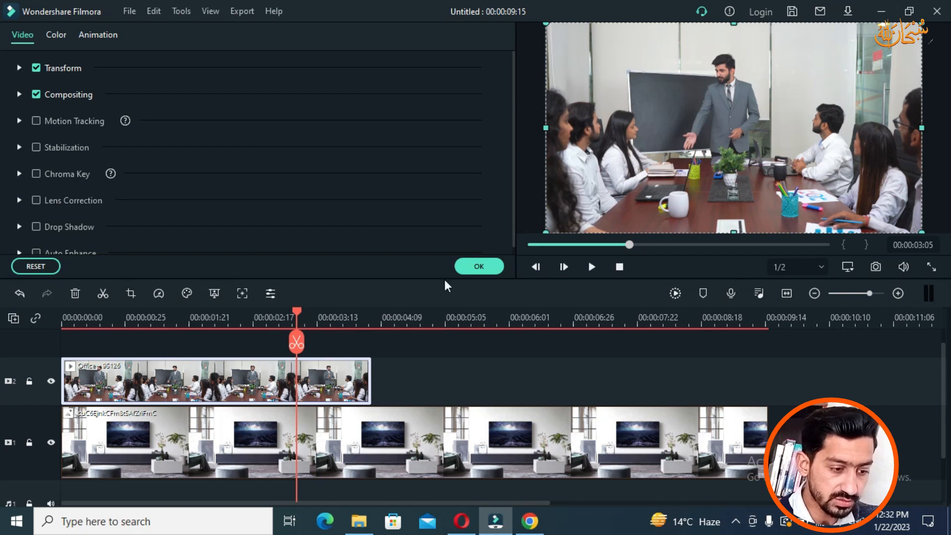
click(488, 264)
right_click(314, 394)
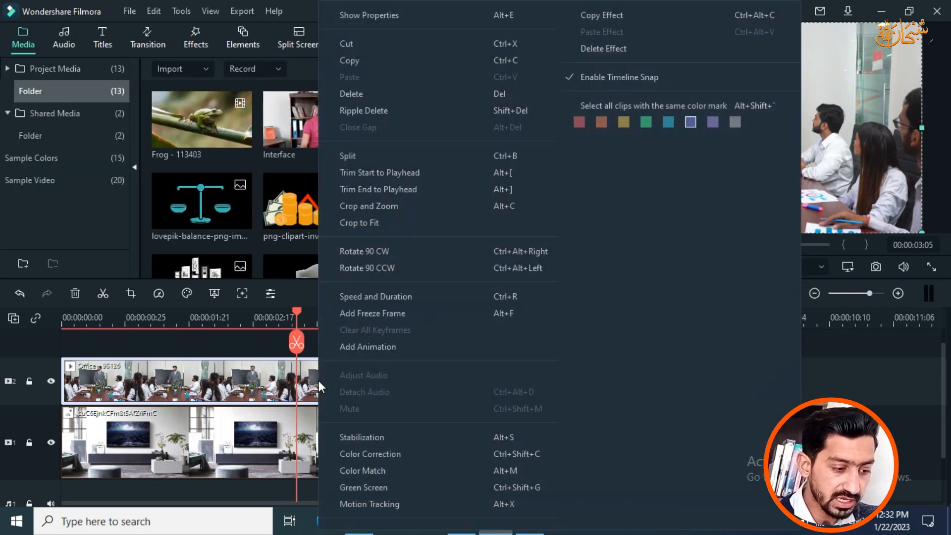
click(406, 14)
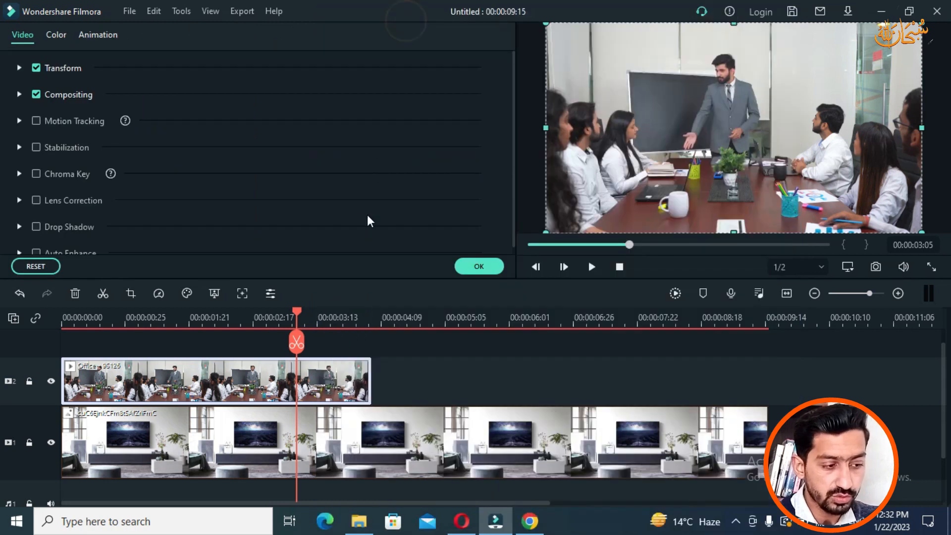
Step: Expand Transform (Rotate 0.00, Scale 100.00%, Position 0.0, 0.0) and reselect the Office clip at 03:12
click(19, 68)
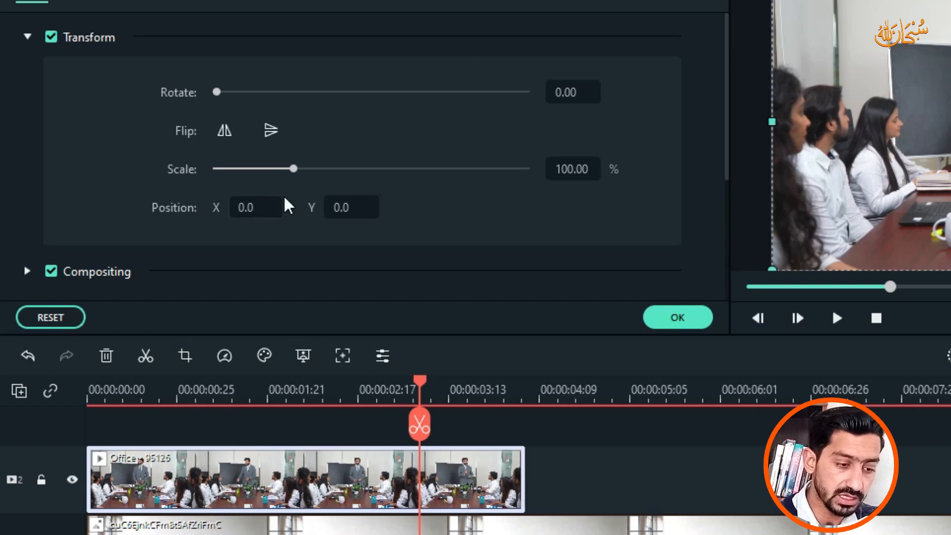
drag(420, 391, 551, 427)
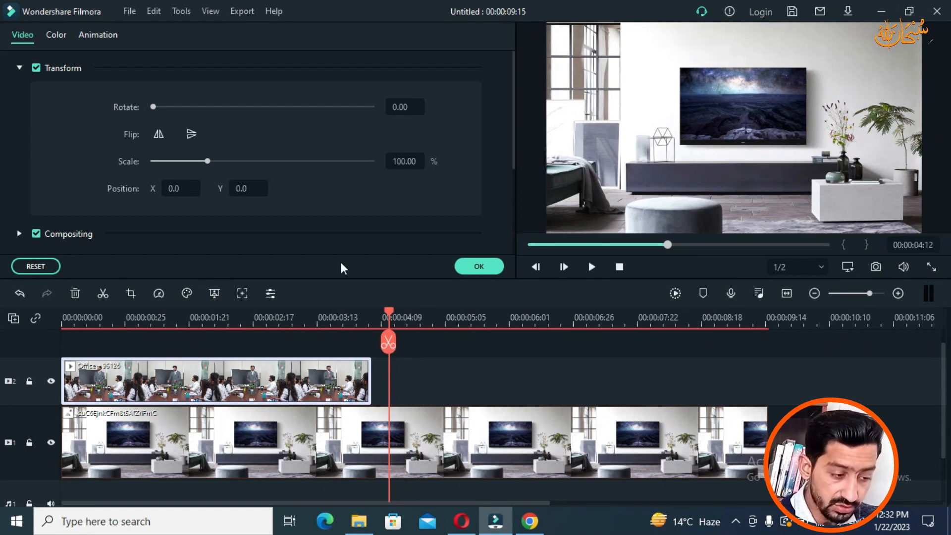
drag(388, 320, 316, 316)
click(250, 380)
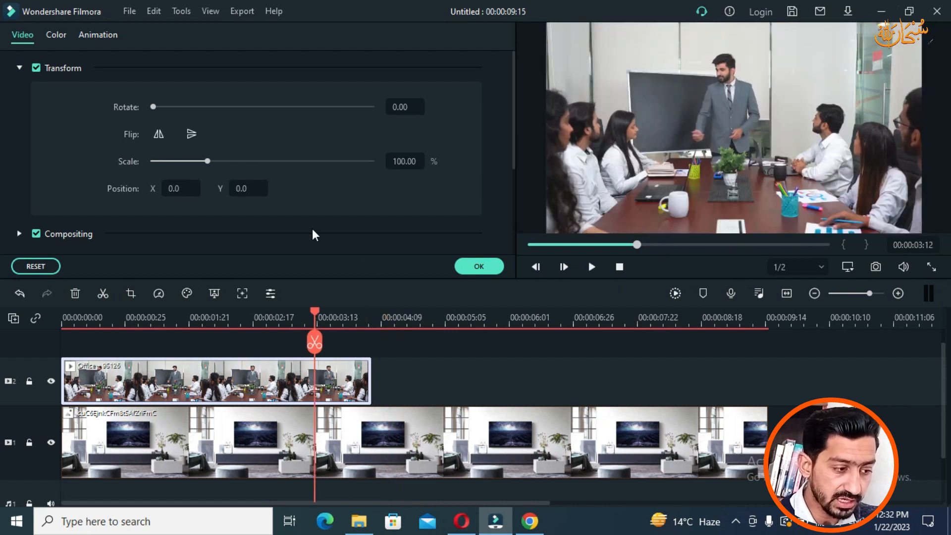
Step: Scale the office clip to about 34.46% and position it at X 14.4, Y 31.6 over the TV
drag(209, 162, 171, 164)
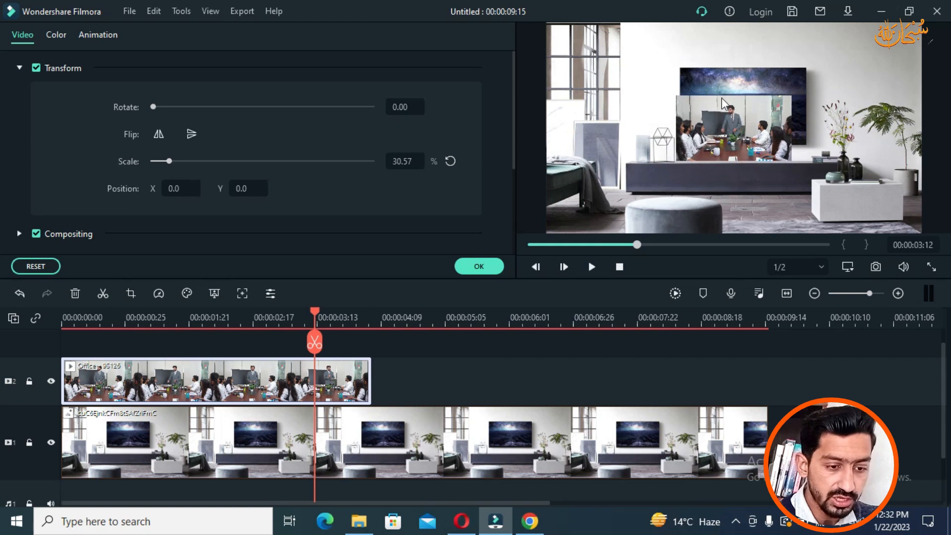
drag(732, 126, 736, 101)
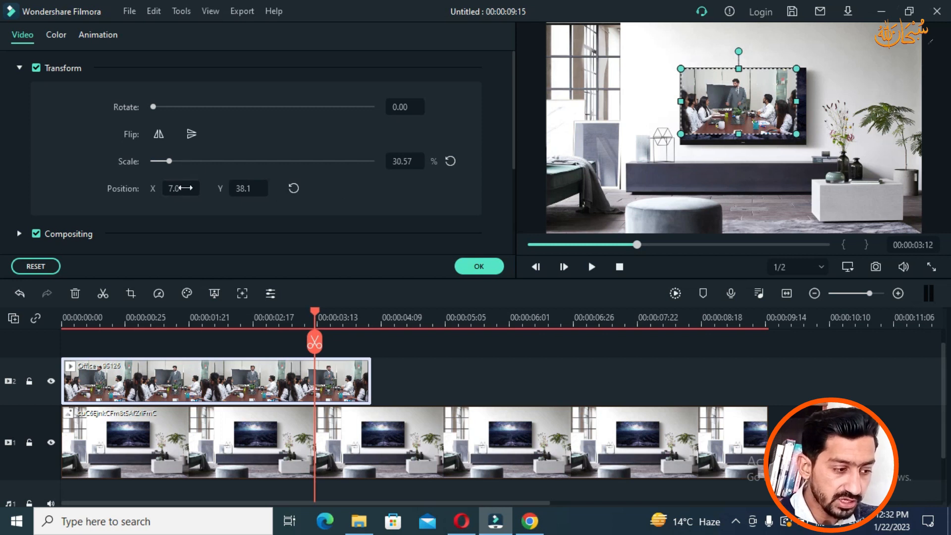
mouse_move(177, 188)
mouse_down()
mouse_move(191, 187)
mouse_move(154, 188)
mouse_move(183, 187)
mouse_move(173, 187)
mouse_up()
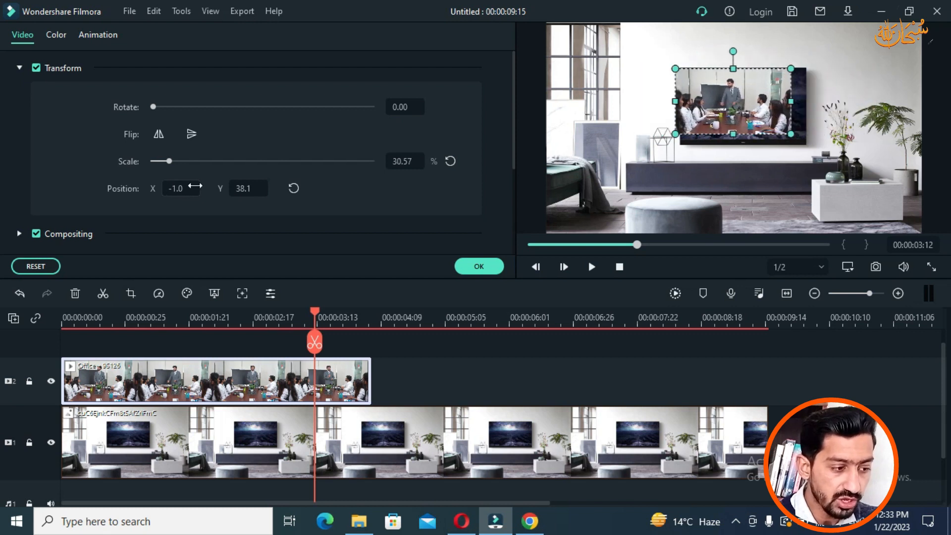
drag(169, 162, 172, 162)
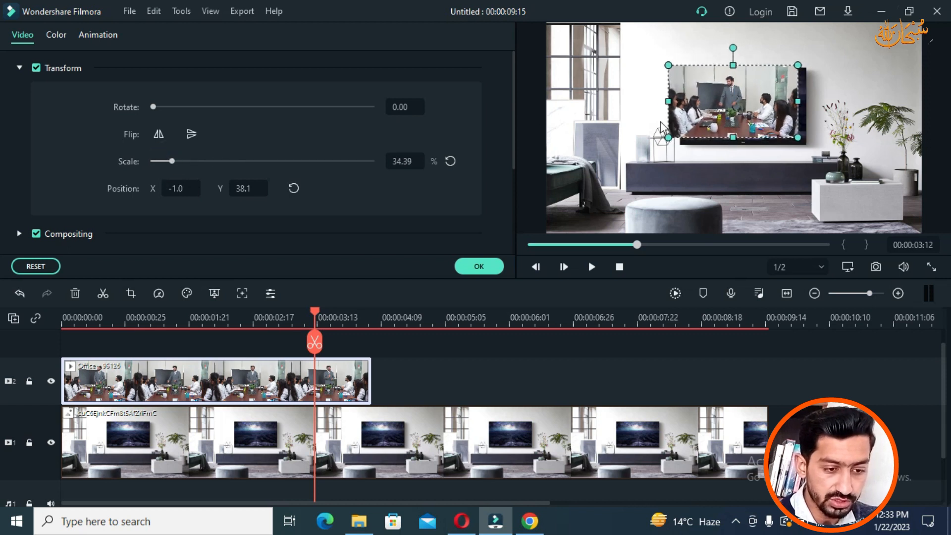
drag(722, 112, 728, 118)
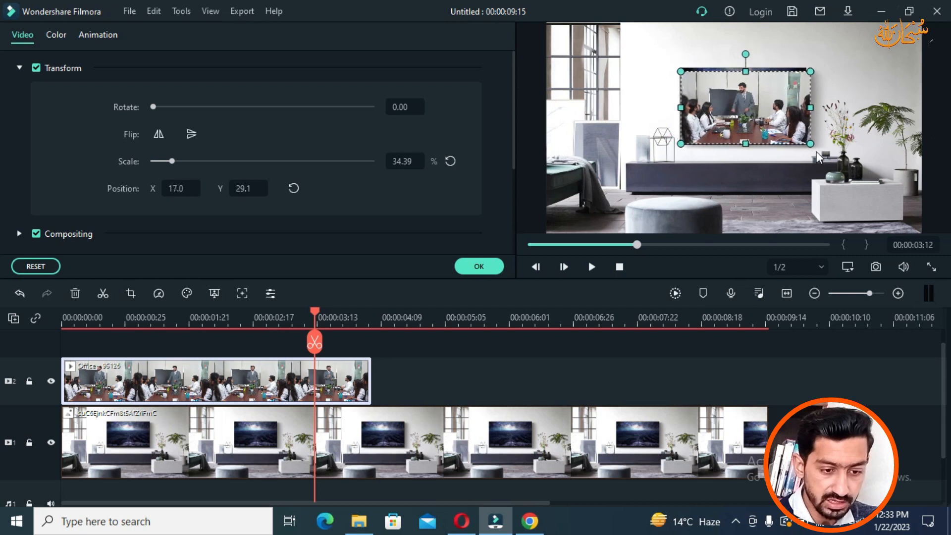
drag(813, 147, 810, 145)
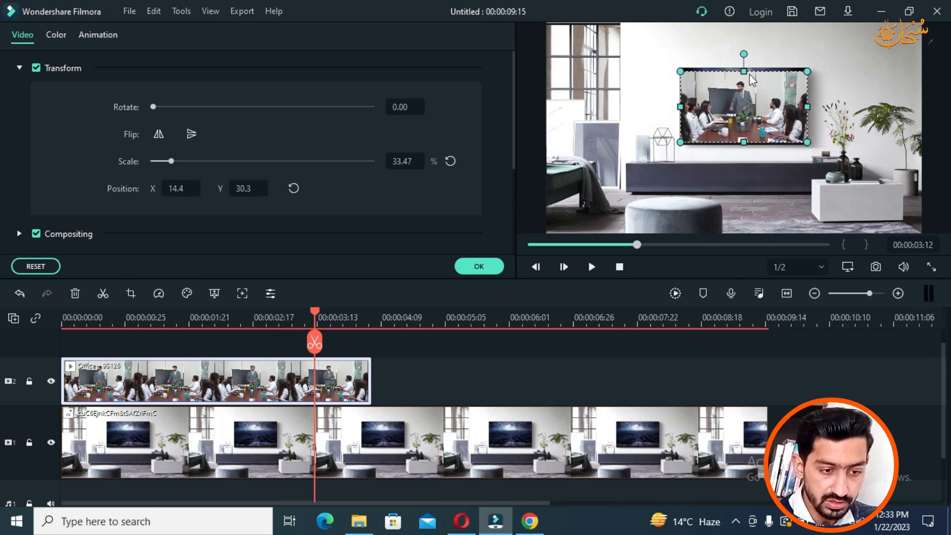
drag(747, 72, 747, 69)
Step: Enlarge the office overlay to 36.44% at X 14.4, Y 30.8 so it fully covers the TV
click(744, 144)
click(748, 163)
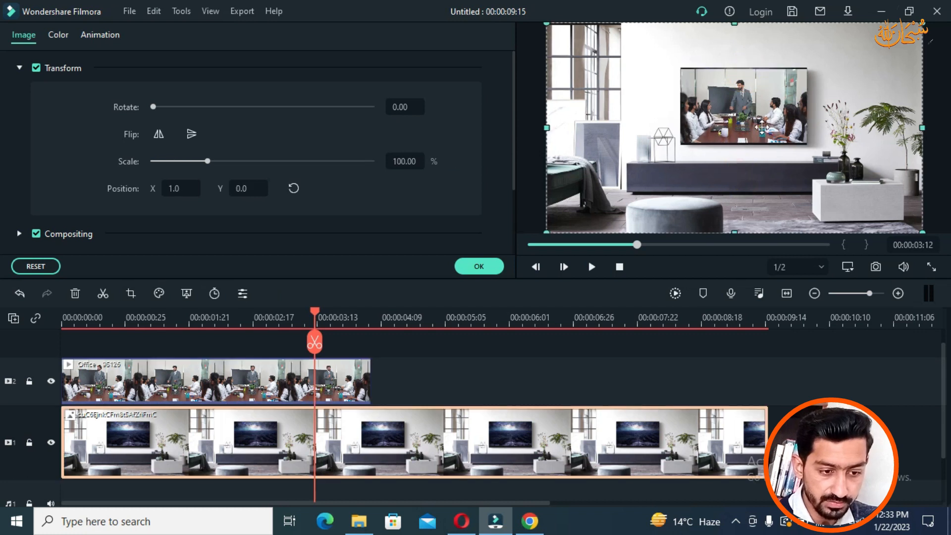
click(736, 88)
click(746, 70)
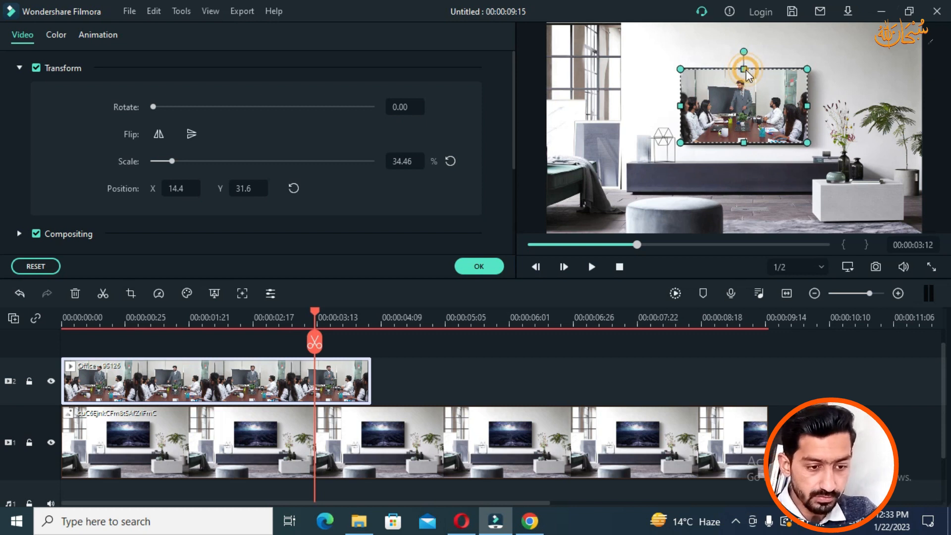
drag(747, 71, 754, 82)
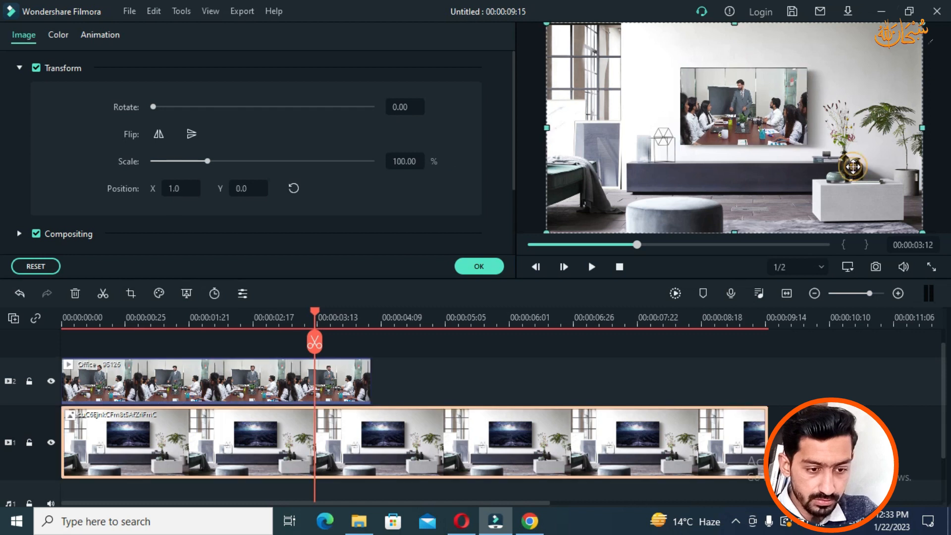
click(770, 115)
drag(745, 69, 746, 67)
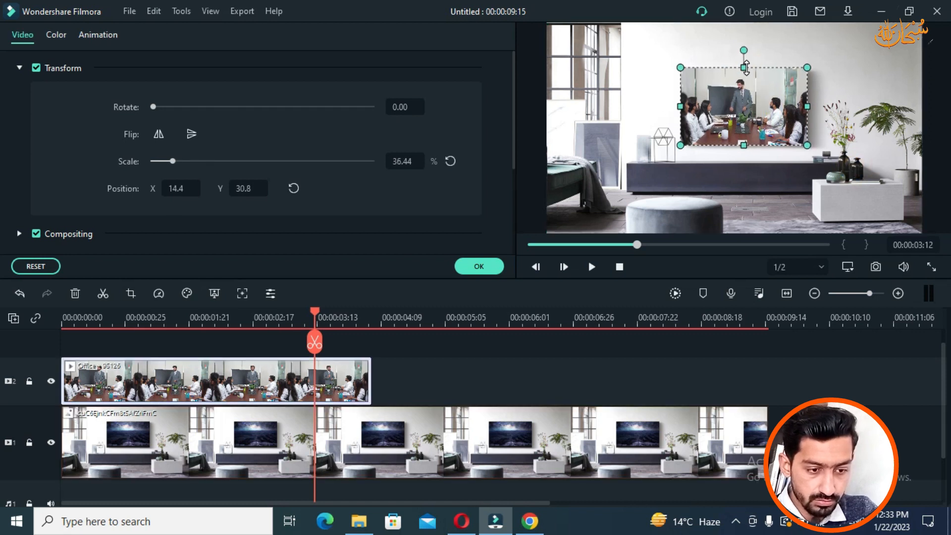
click(869, 99)
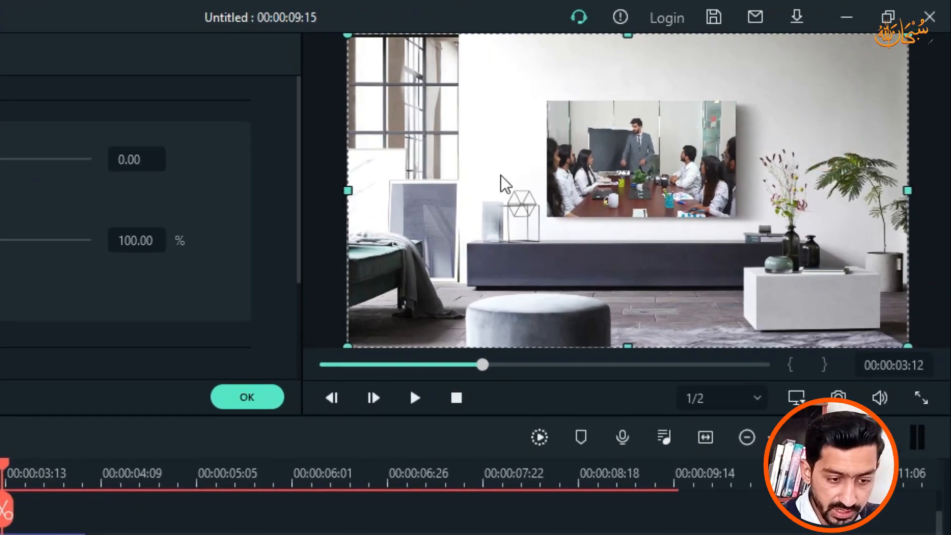
Step: Play the composite video from the start to see where the office clip ends
drag(2, 466, 0, 466)
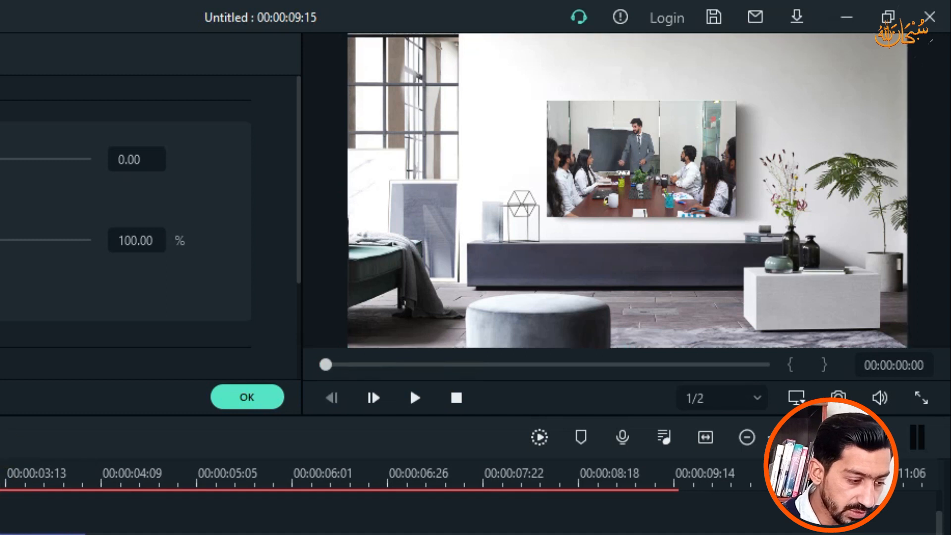
click(415, 398)
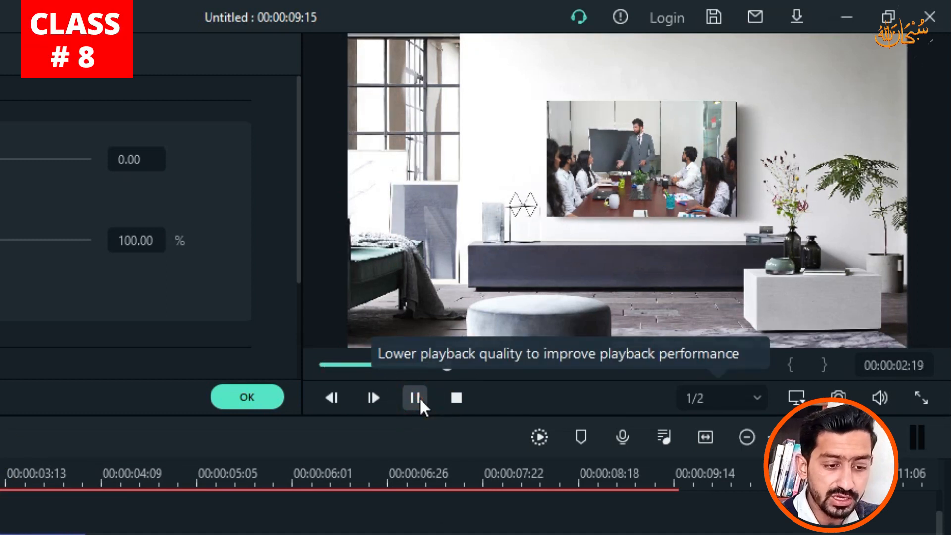
click(419, 397)
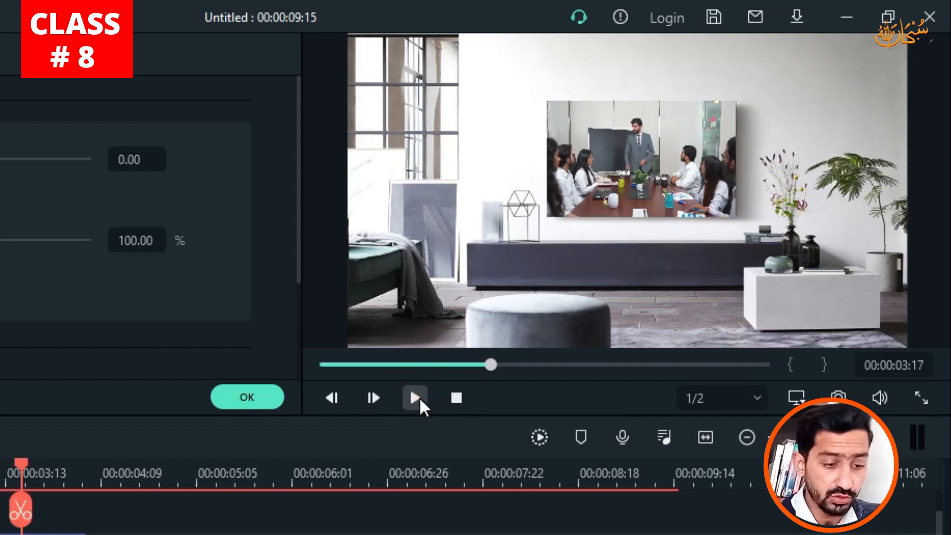
drag(22, 470, 353, 343)
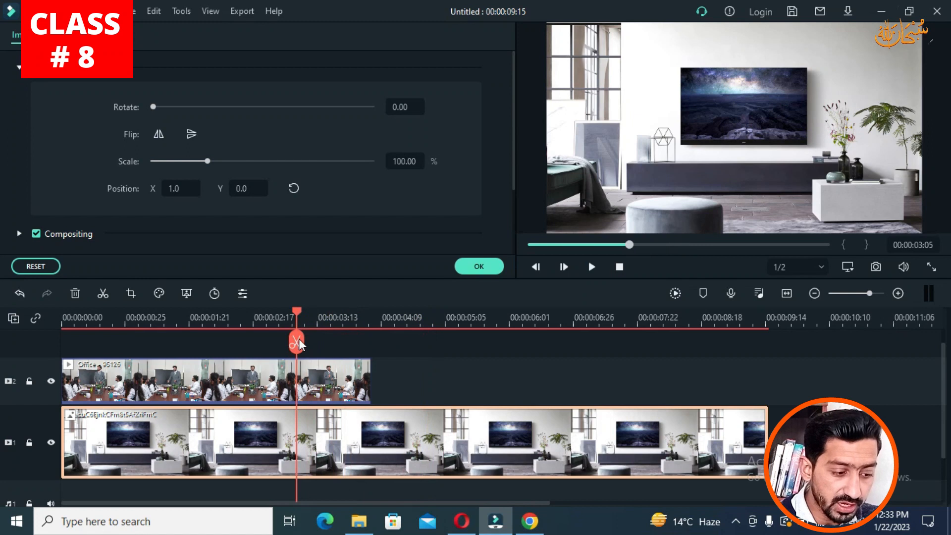
Step: Trim the living-room image clip to end with the office clip at 00:00:04:05
click(658, 437)
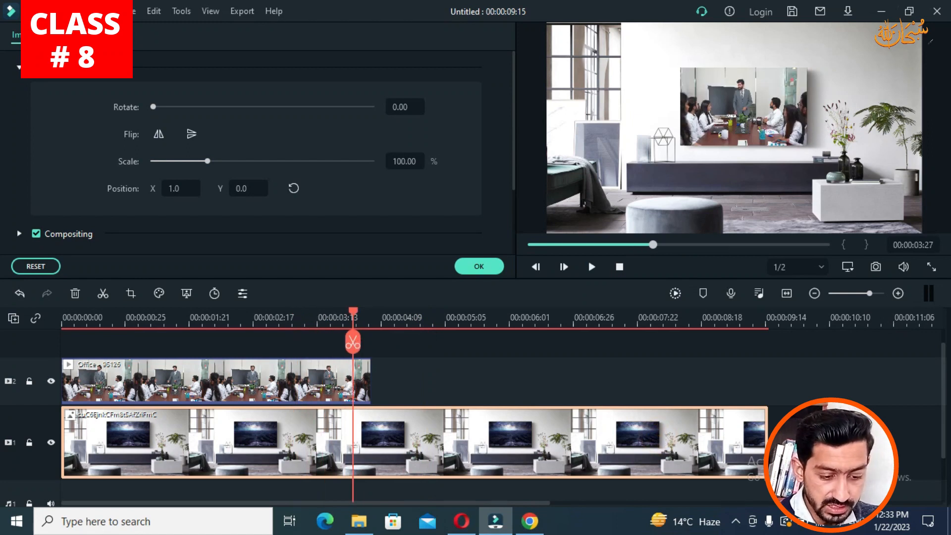
drag(765, 432, 370, 439)
drag(357, 315, 335, 325)
Step: Play from the start, then extend the living-room clip past the office clip to 00:00:05:16
key(Home)
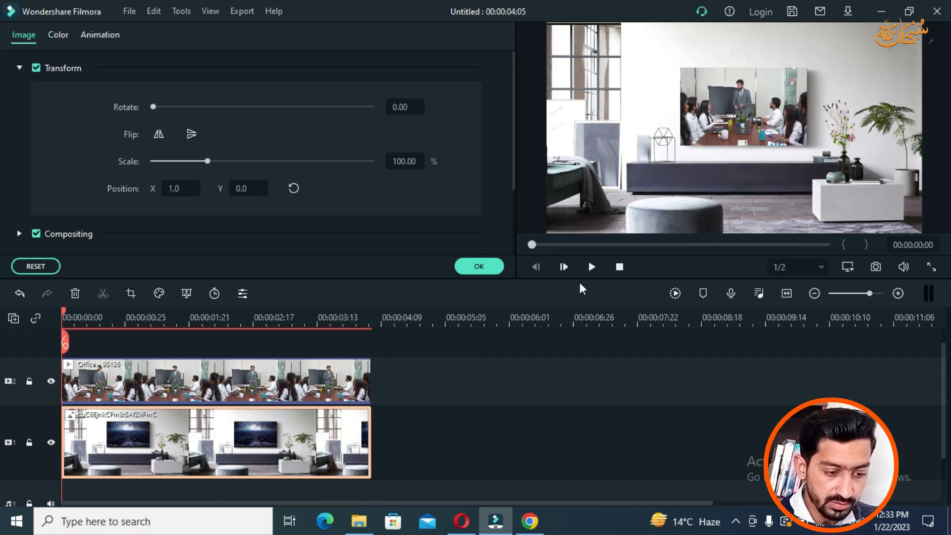
click(592, 267)
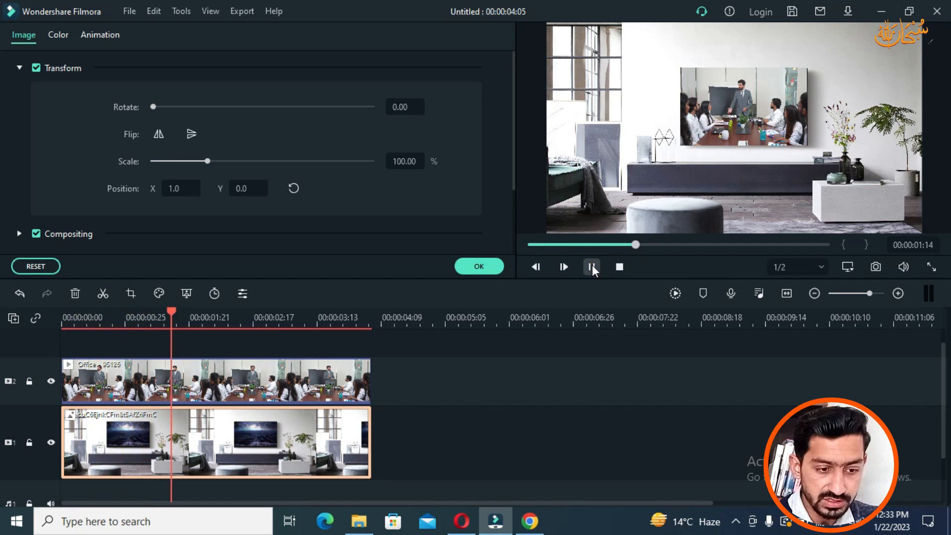
click(593, 266)
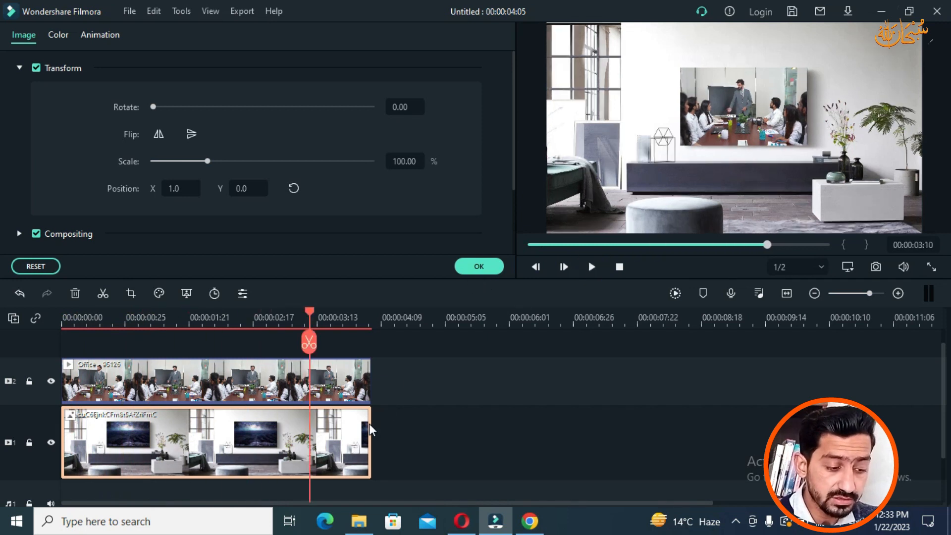
drag(372, 425, 474, 425)
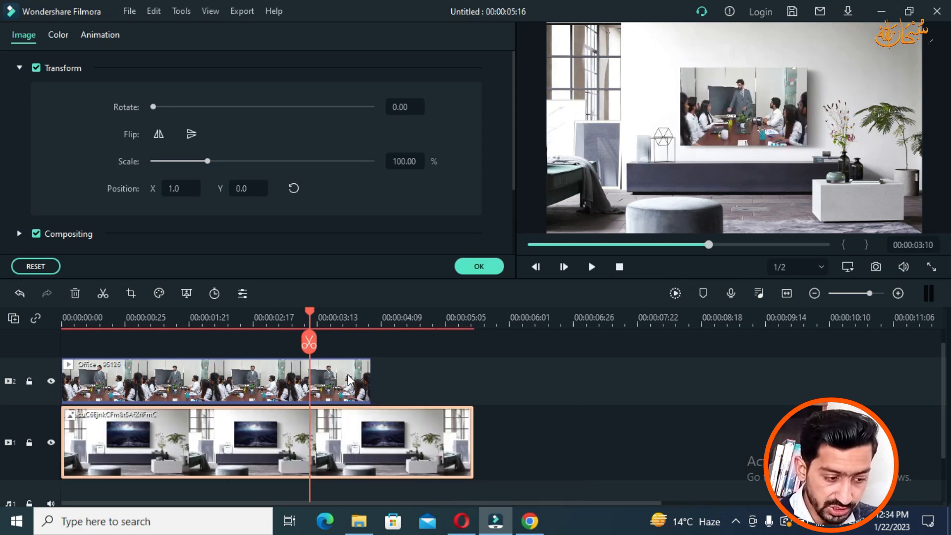
click(347, 378)
click(312, 314)
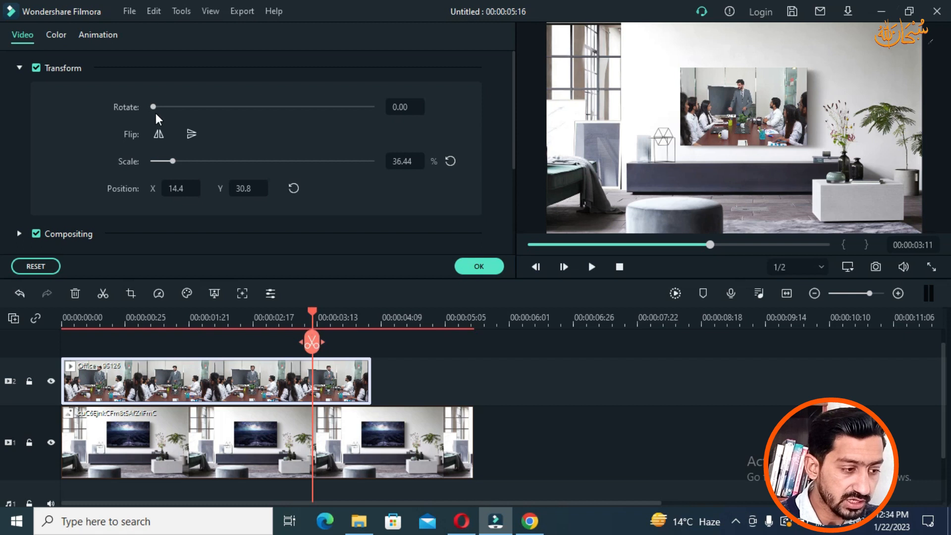
drag(154, 108, 208, 116)
click(406, 108)
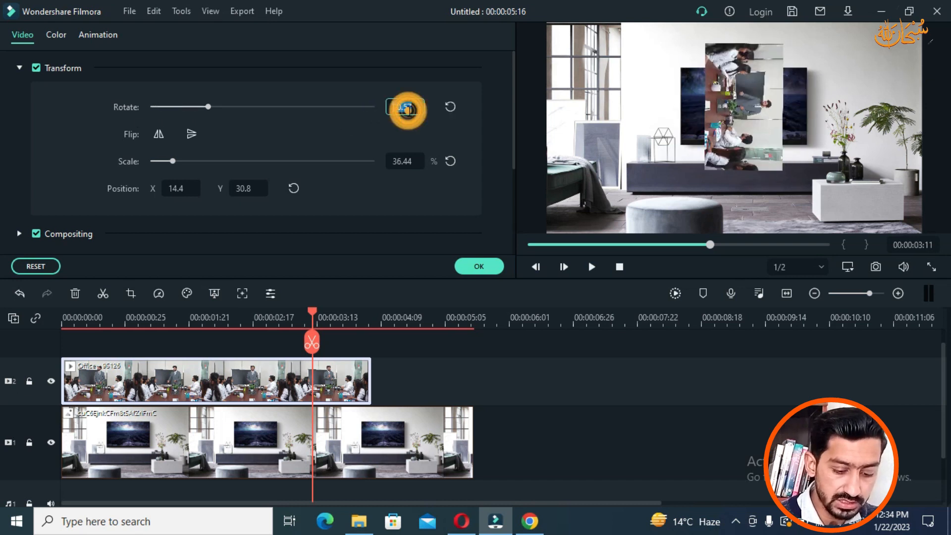
text(9)
text(0)
key(Return)
click(405, 107)
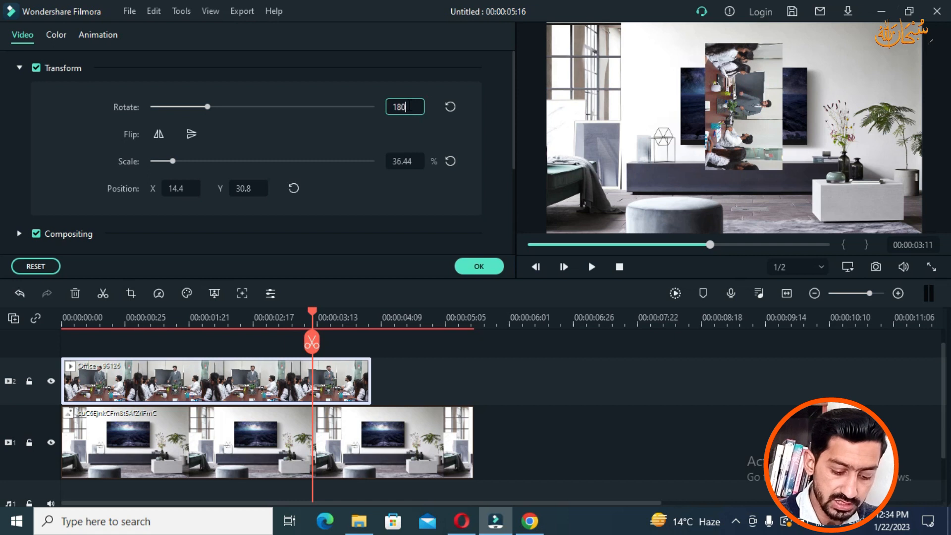
text(180)
key(Return)
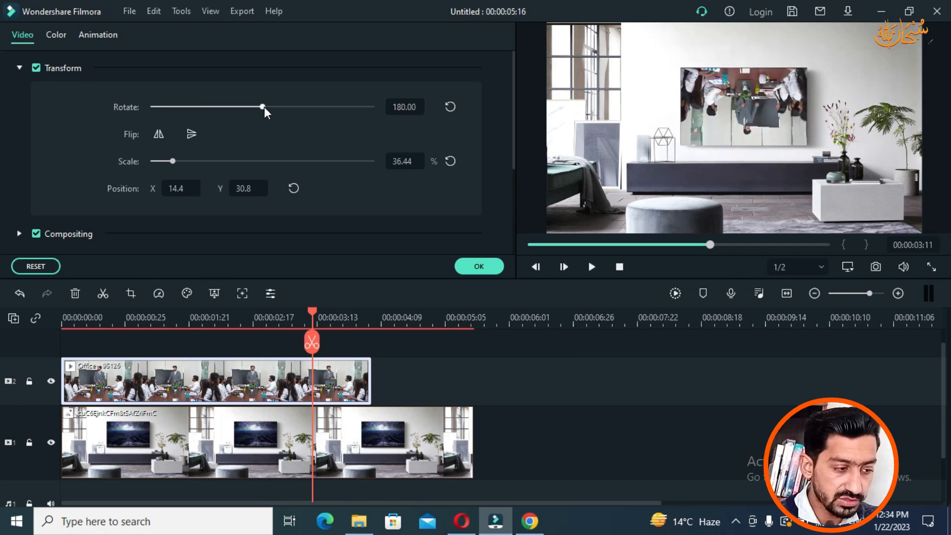
drag(264, 106, 116, 106)
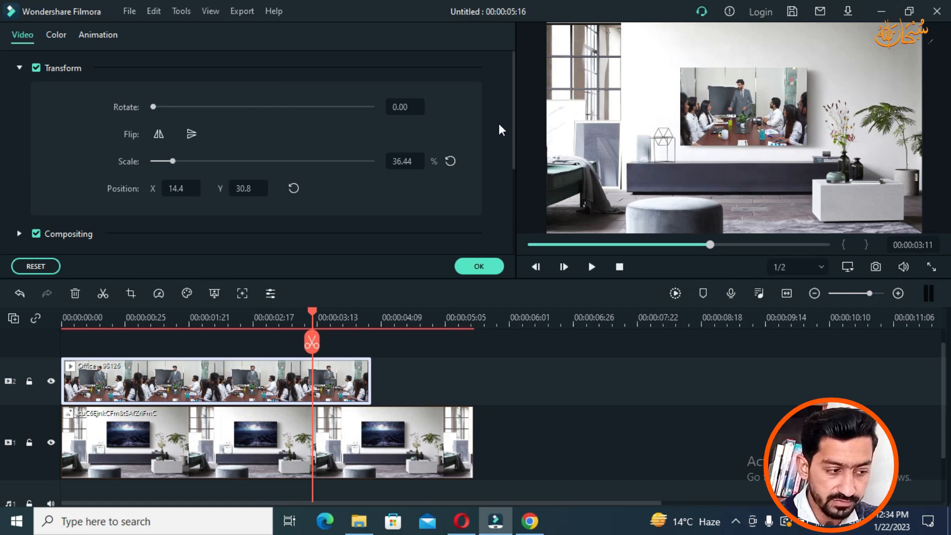
Step: Mirror and flip the office clip, then enlarge it from a corner handle to 68.42%
click(159, 134)
click(160, 135)
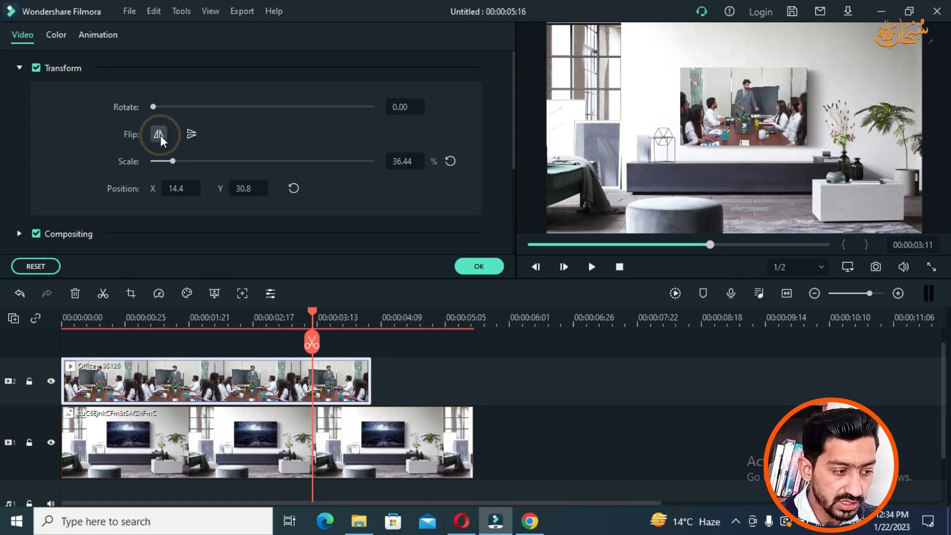
click(192, 134)
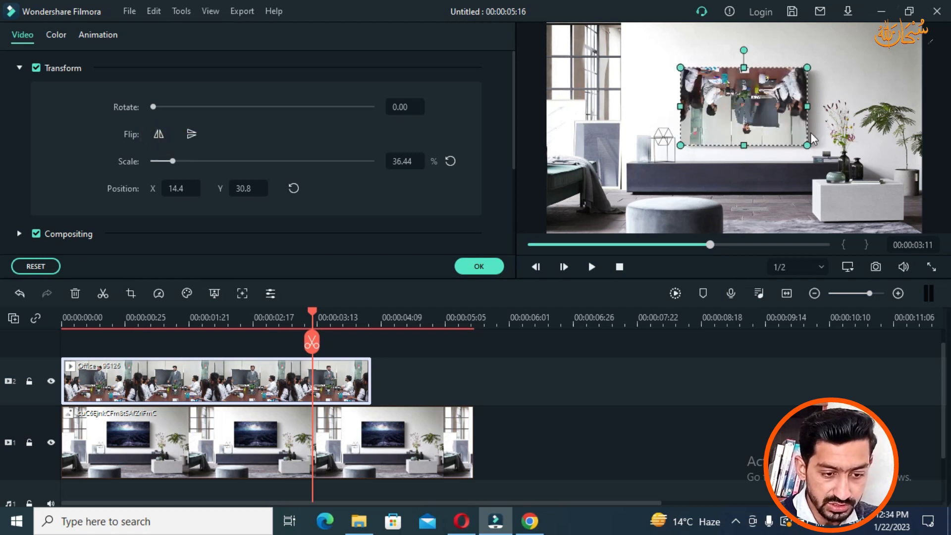
drag(807, 146, 766, 121)
Step: Toggle the vertical and horizontal flips repeatedly, ending with the office clip upright
click(191, 137)
click(190, 138)
click(190, 138)
click(190, 139)
click(190, 138)
click(190, 138)
click(190, 138)
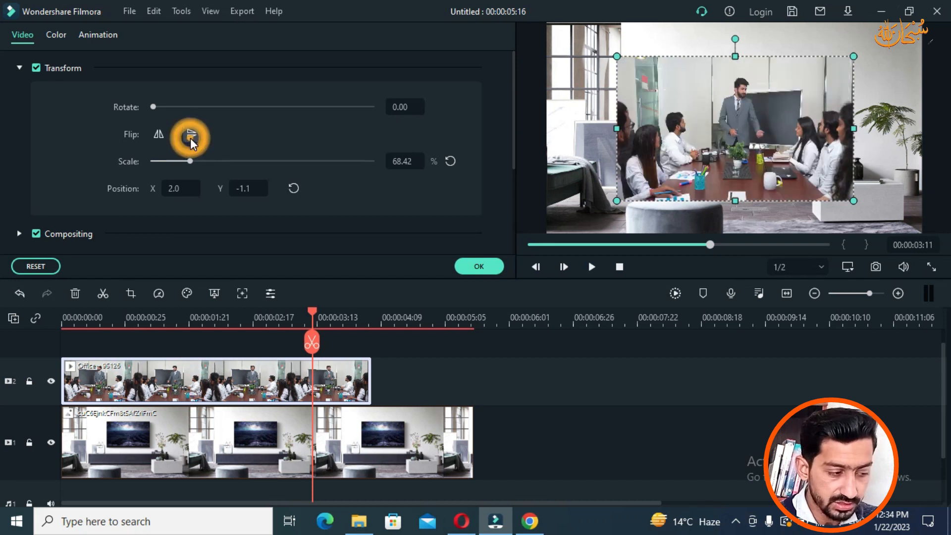
click(159, 138)
click(160, 138)
click(162, 137)
click(160, 136)
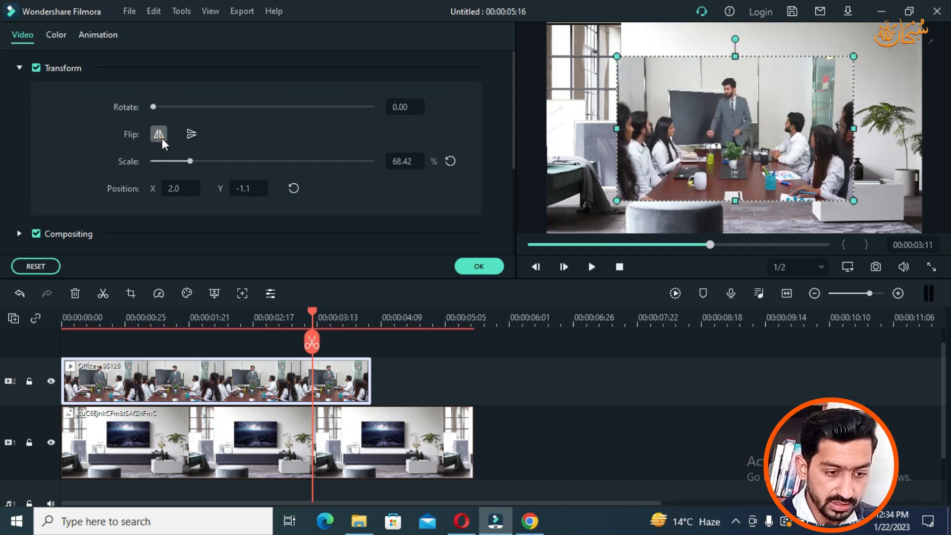
Step: Scale the office clip to 103.18% and centre it at X -4.0, Y 5.4
mouse_move(195, 162)
mouse_down()
mouse_move(222, 161)
mouse_move(188, 161)
mouse_move(232, 161)
mouse_move(210, 161)
mouse_up()
drag(173, 188, 36, 188)
drag(247, 189, 246, 189)
drag(656, 102, 707, 117)
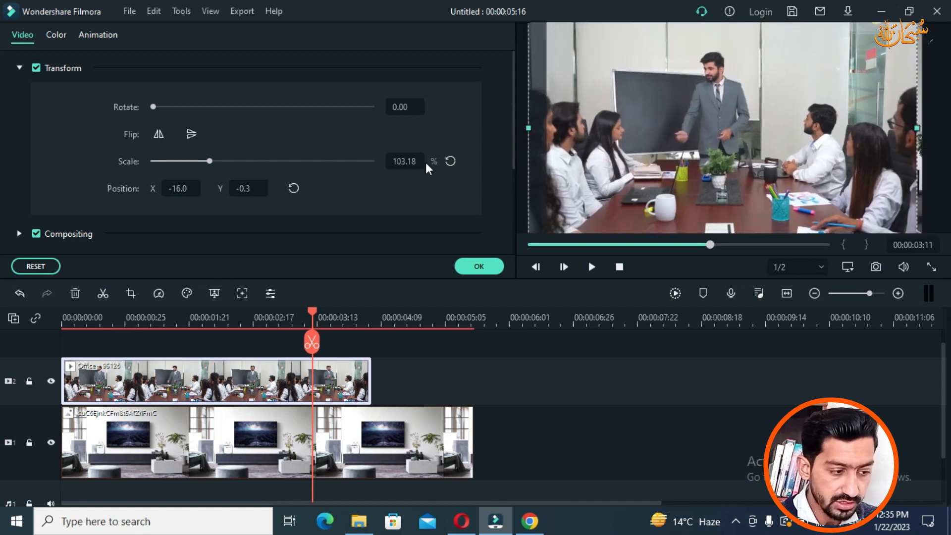
drag(244, 190, 178, 189)
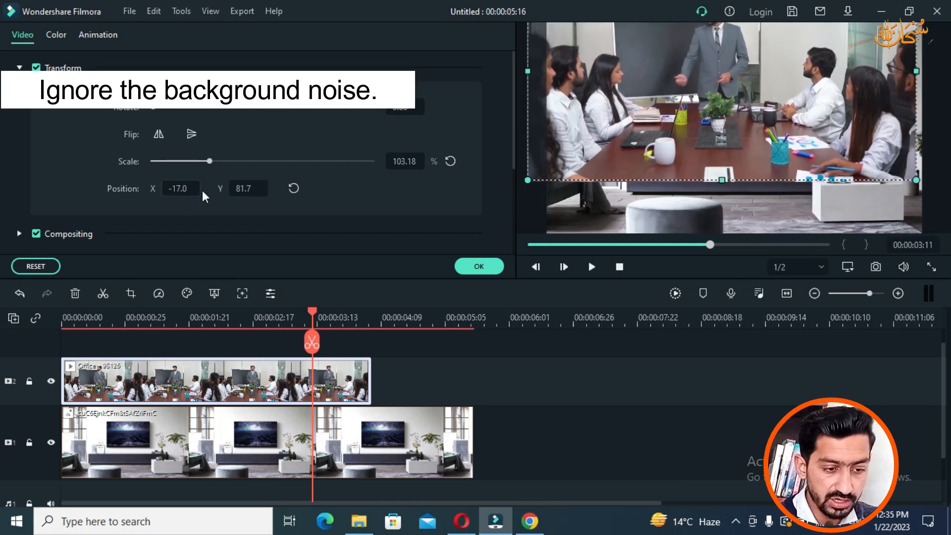
drag(674, 124, 682, 172)
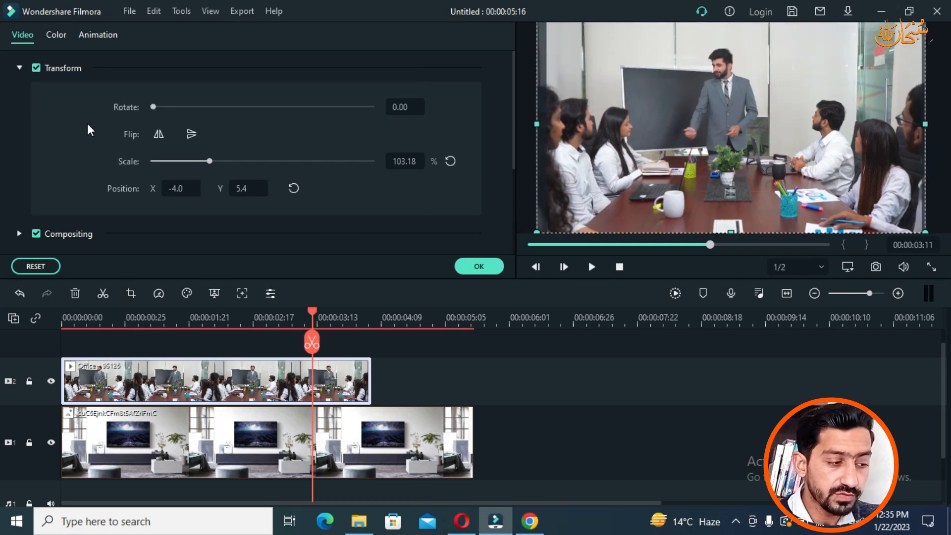